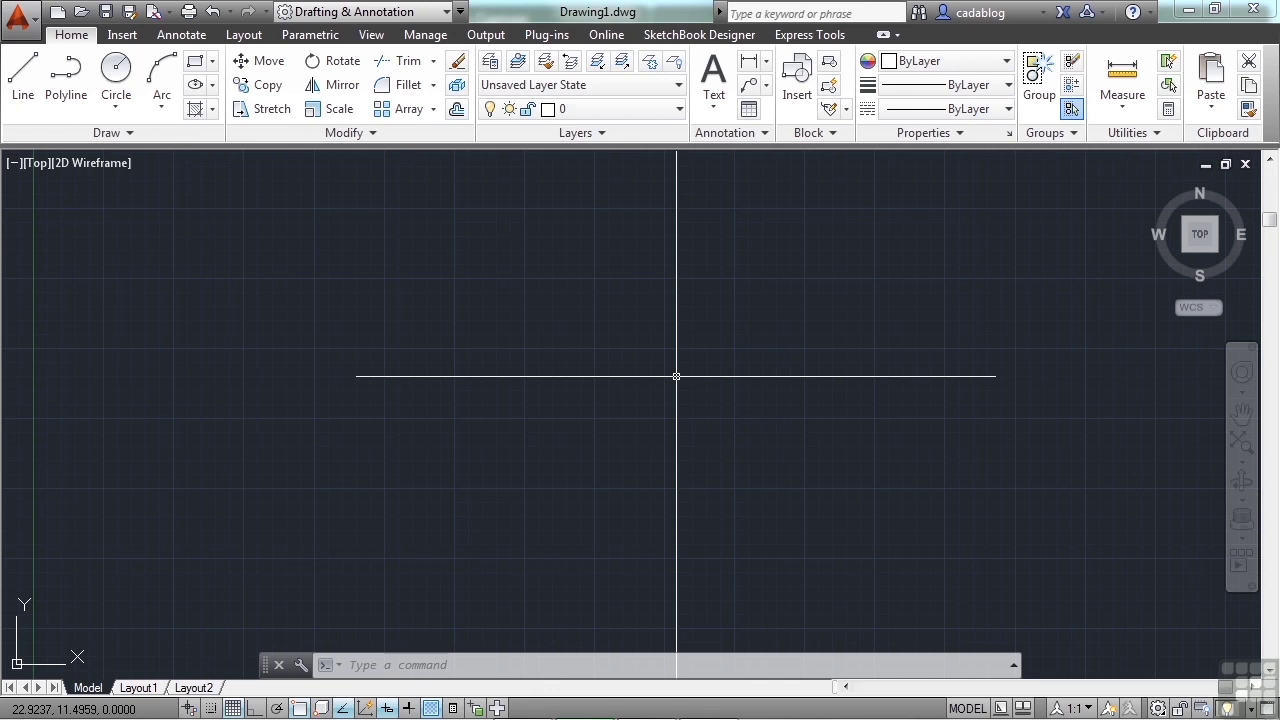
Step: Browse the Application menu's recent documents and file commands, then dismiss it without opening anything
click(31, 27)
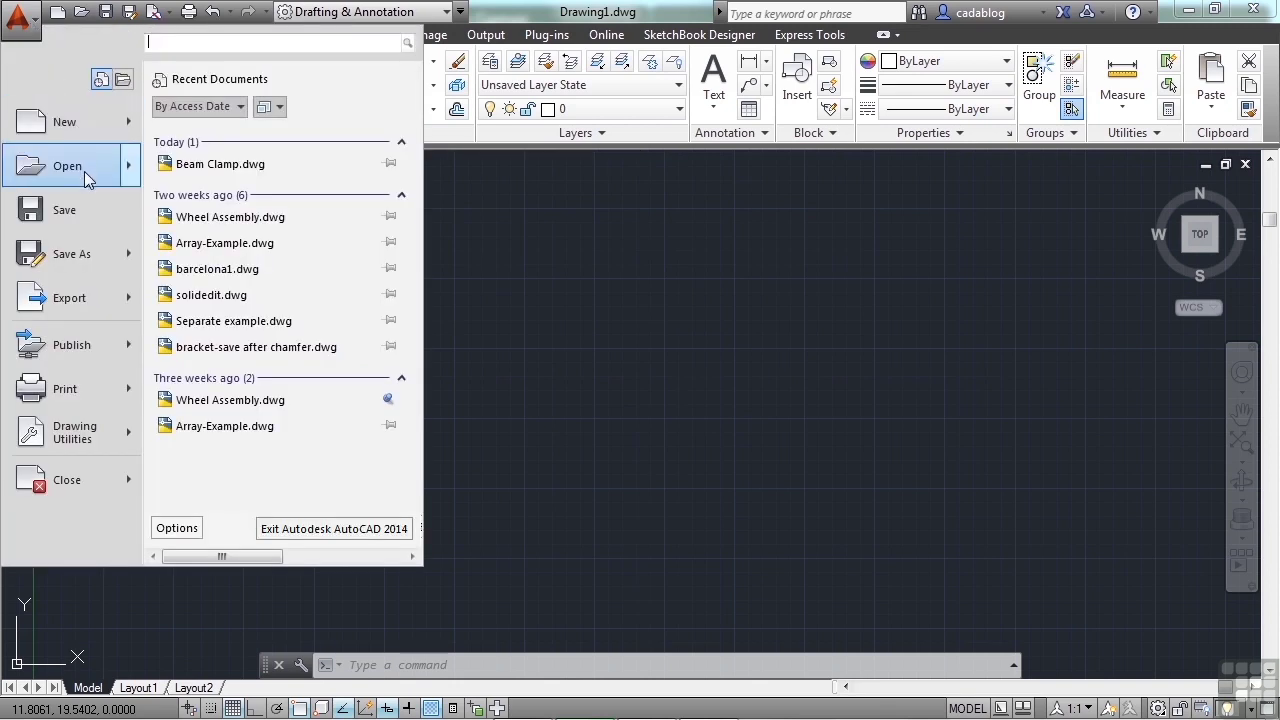
mouse_move(84, 171)
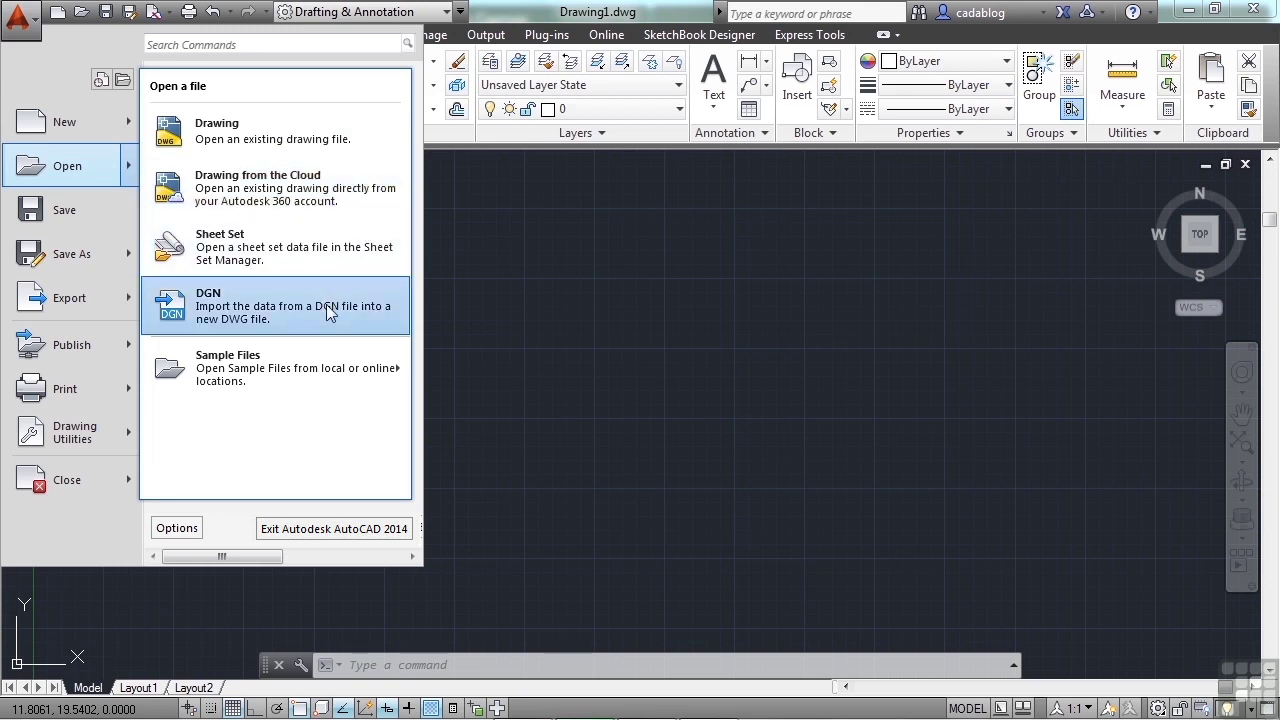
mouse_move(314, 367)
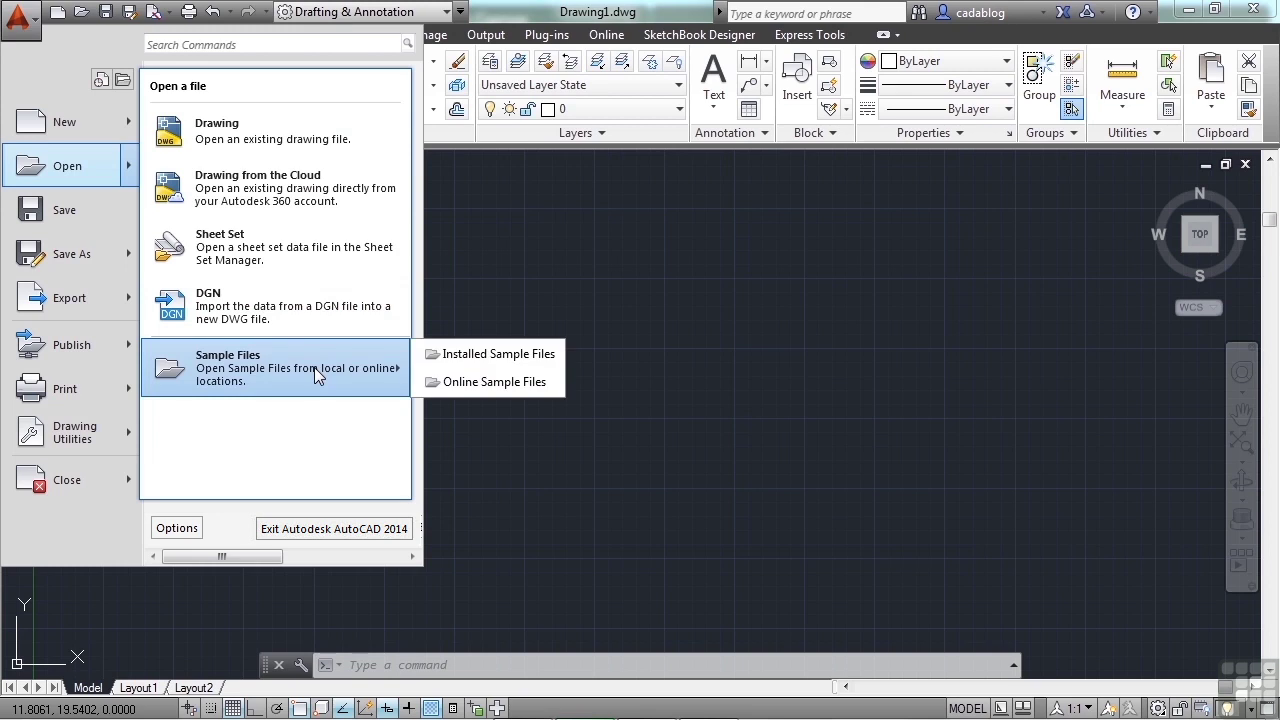
click(551, 311)
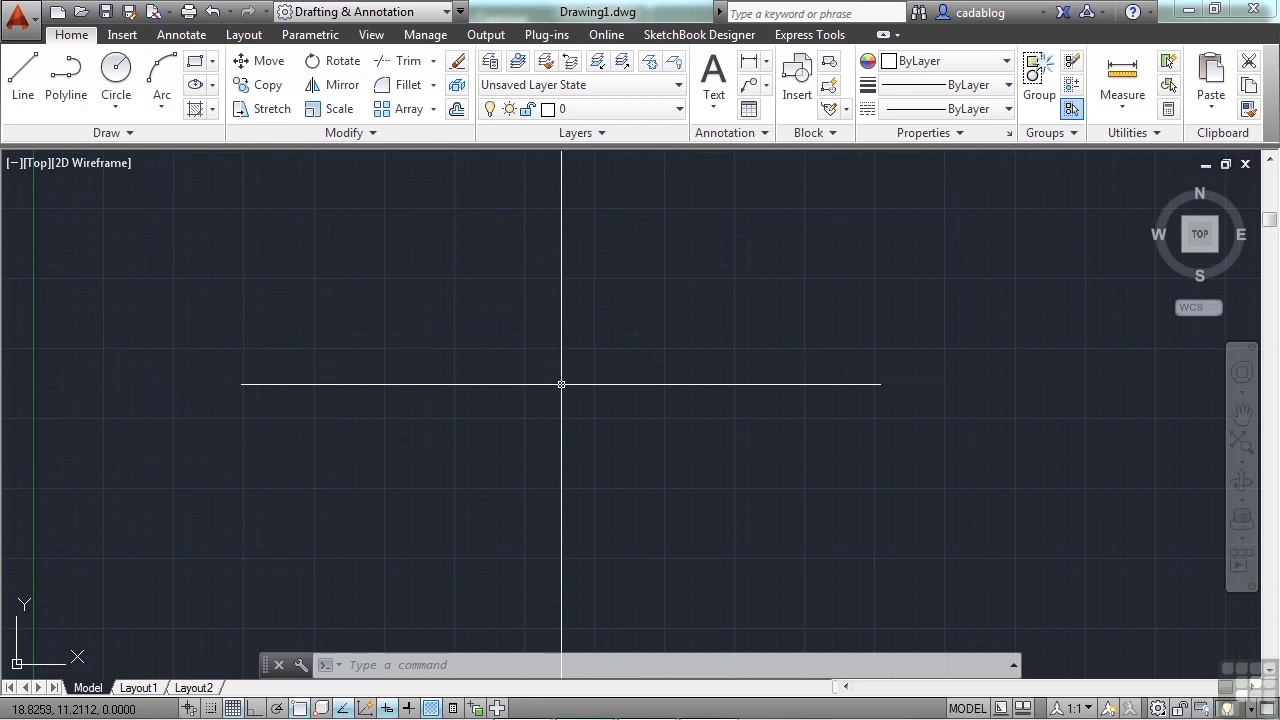
Step: Run OPEN, move the Select File dialog, browse to folder 04 and check Files of type
text(OPEN)
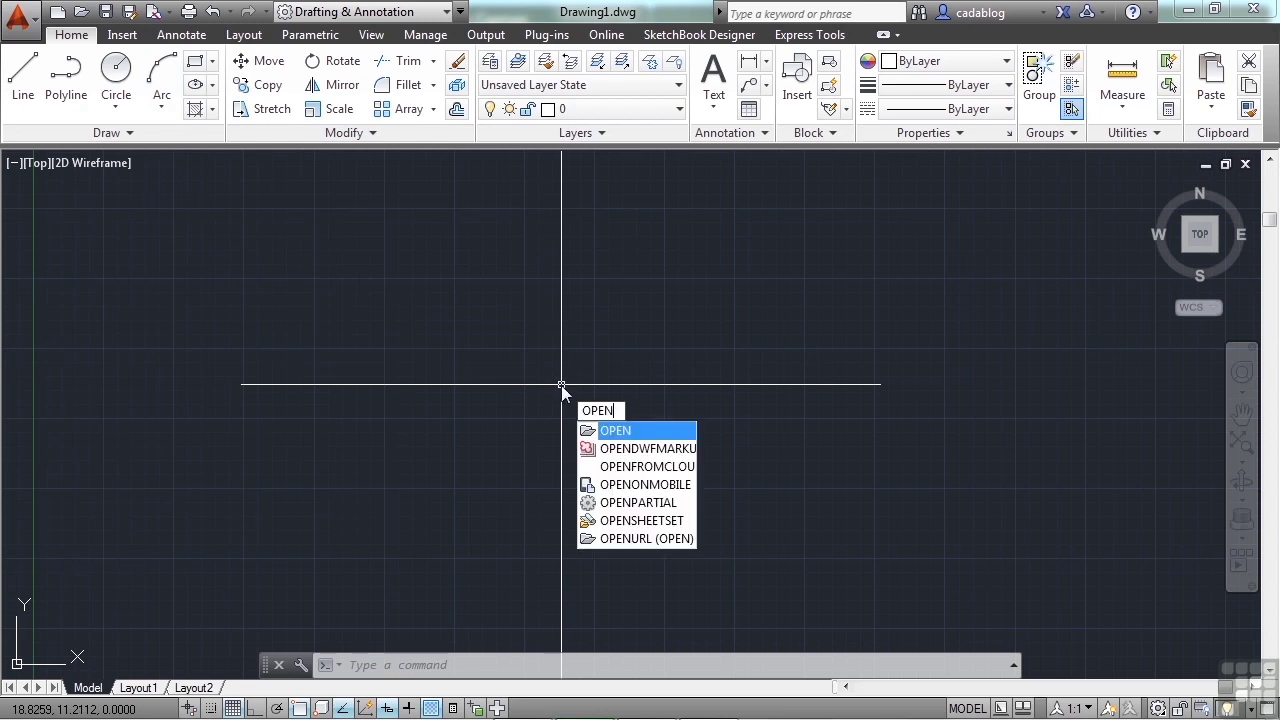
key(Return)
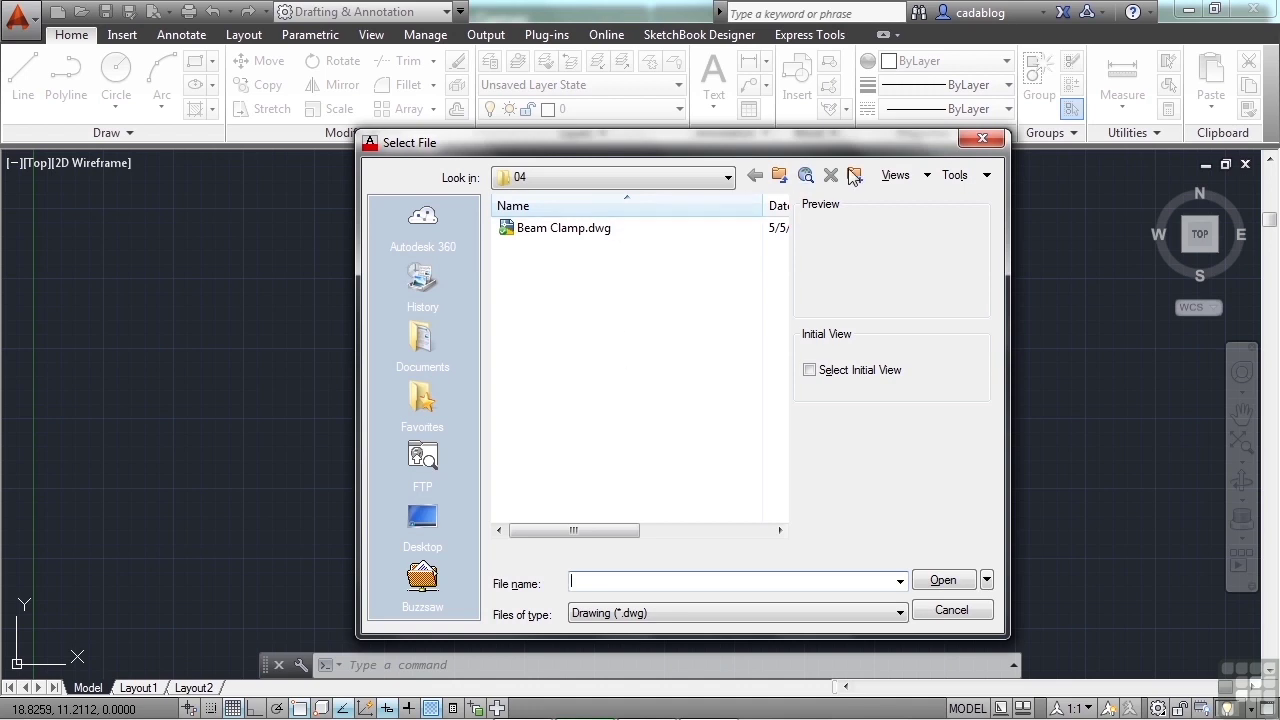
drag(901, 143, 873, 128)
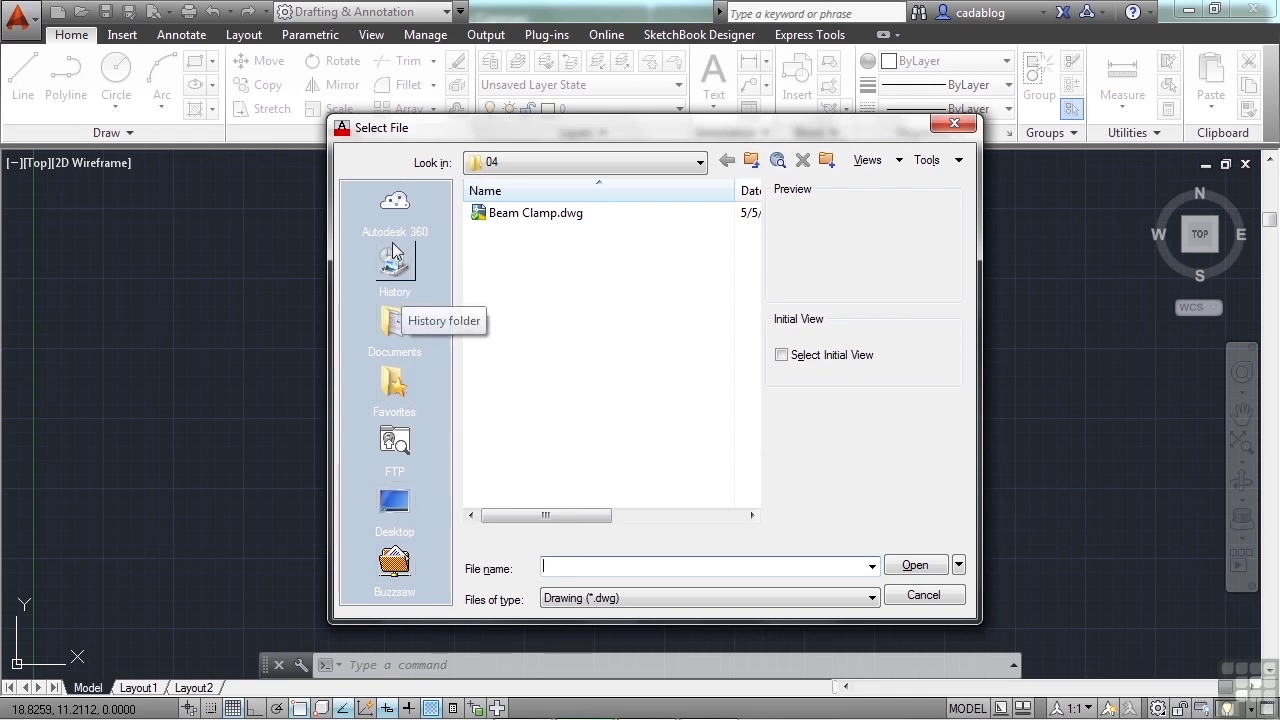
click(699, 164)
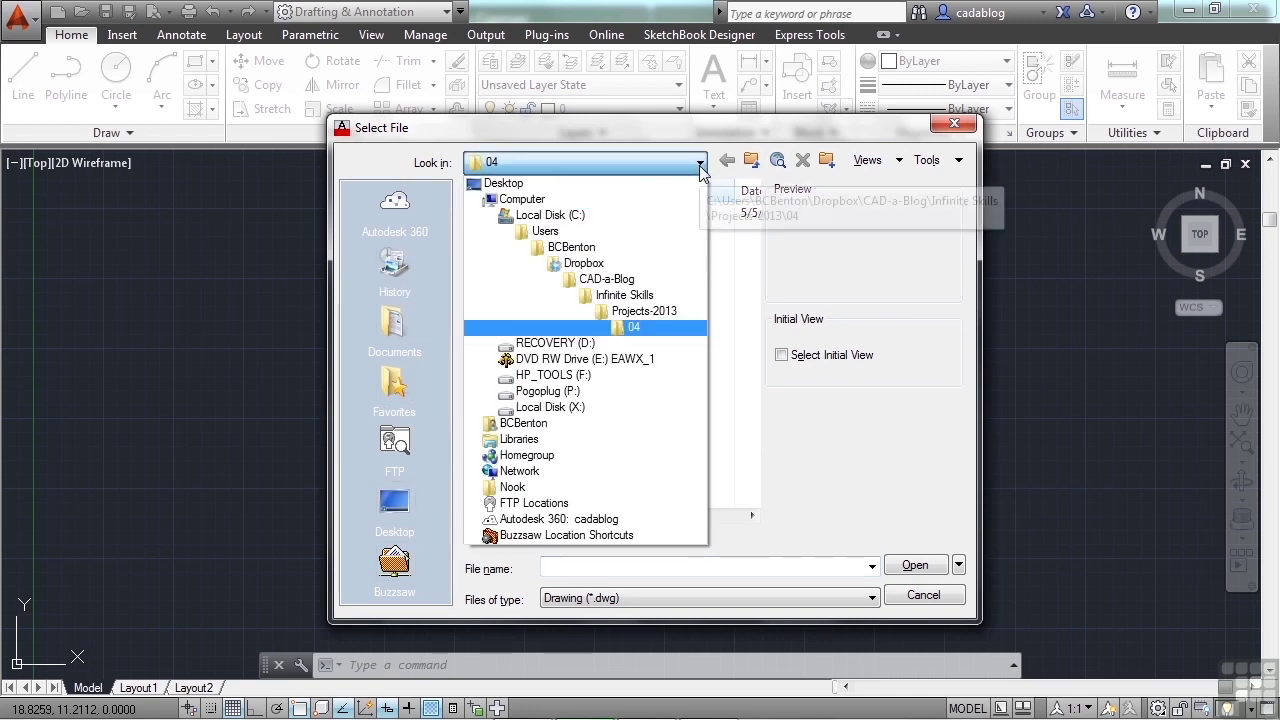
click(640, 328)
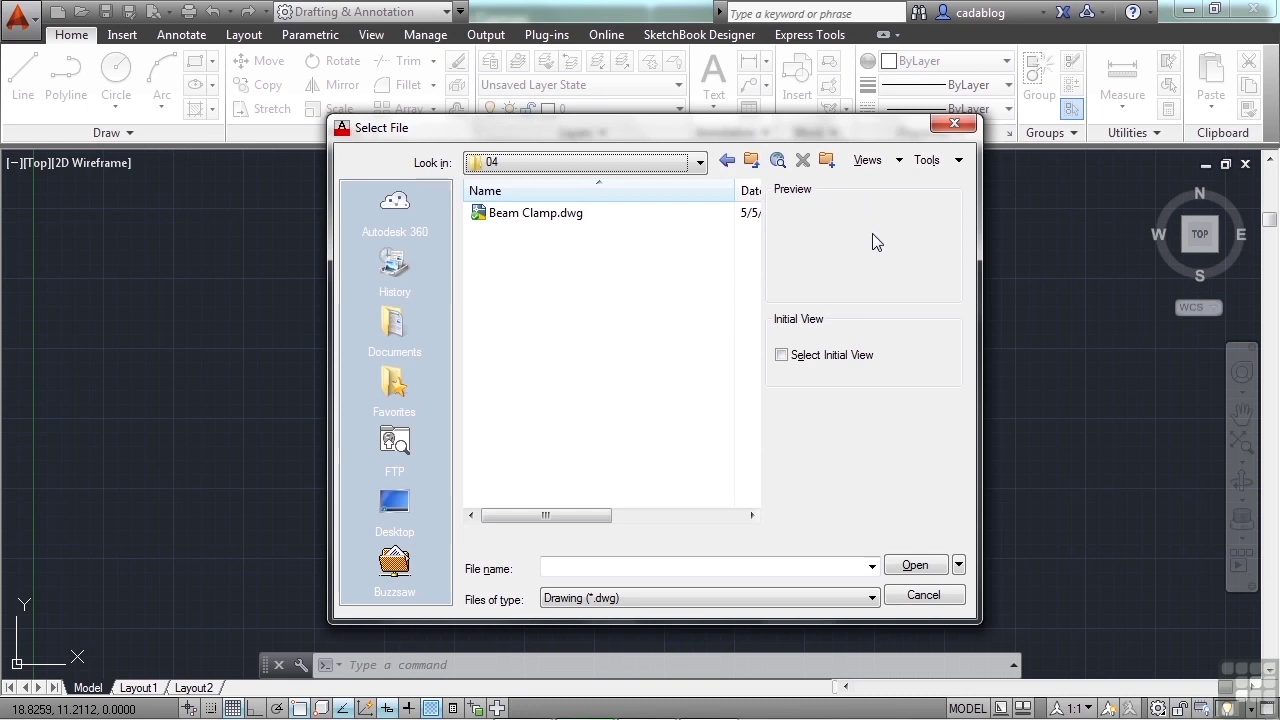
click(872, 598)
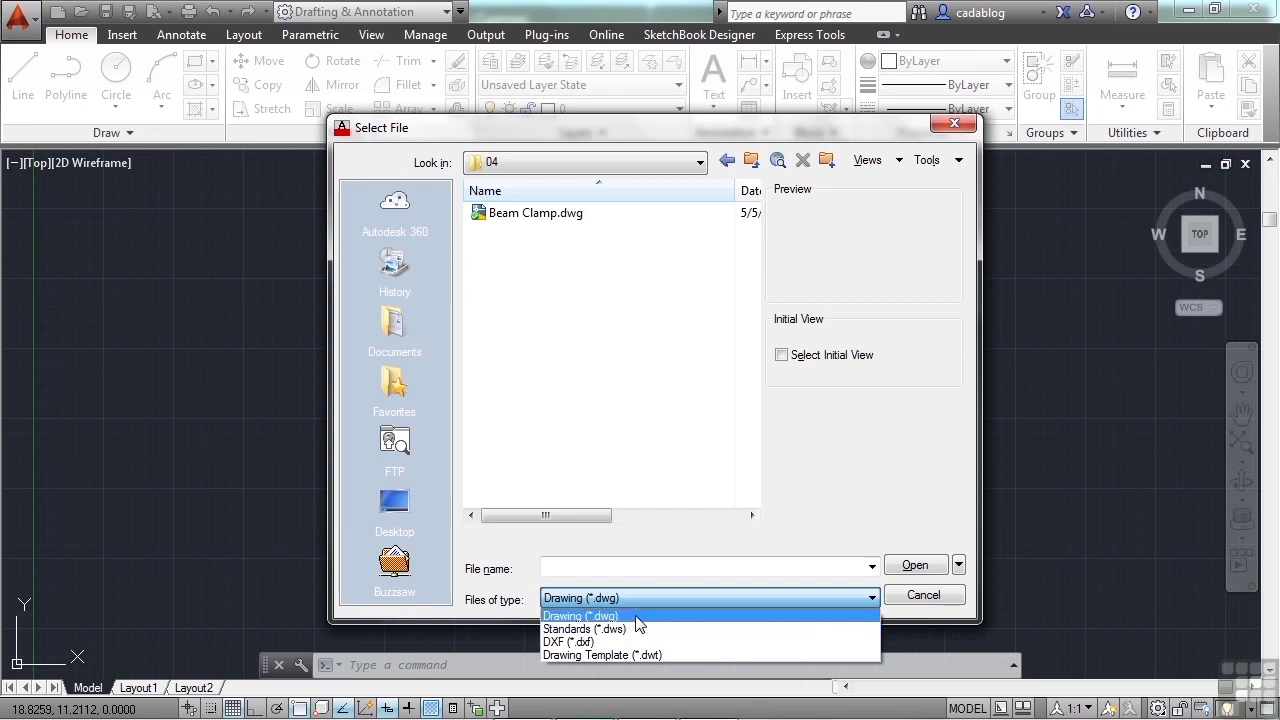
Step: Keep Drawing (*.dwg) as the file type and open Beam Clamp.dwg
click(626, 394)
click(548, 215)
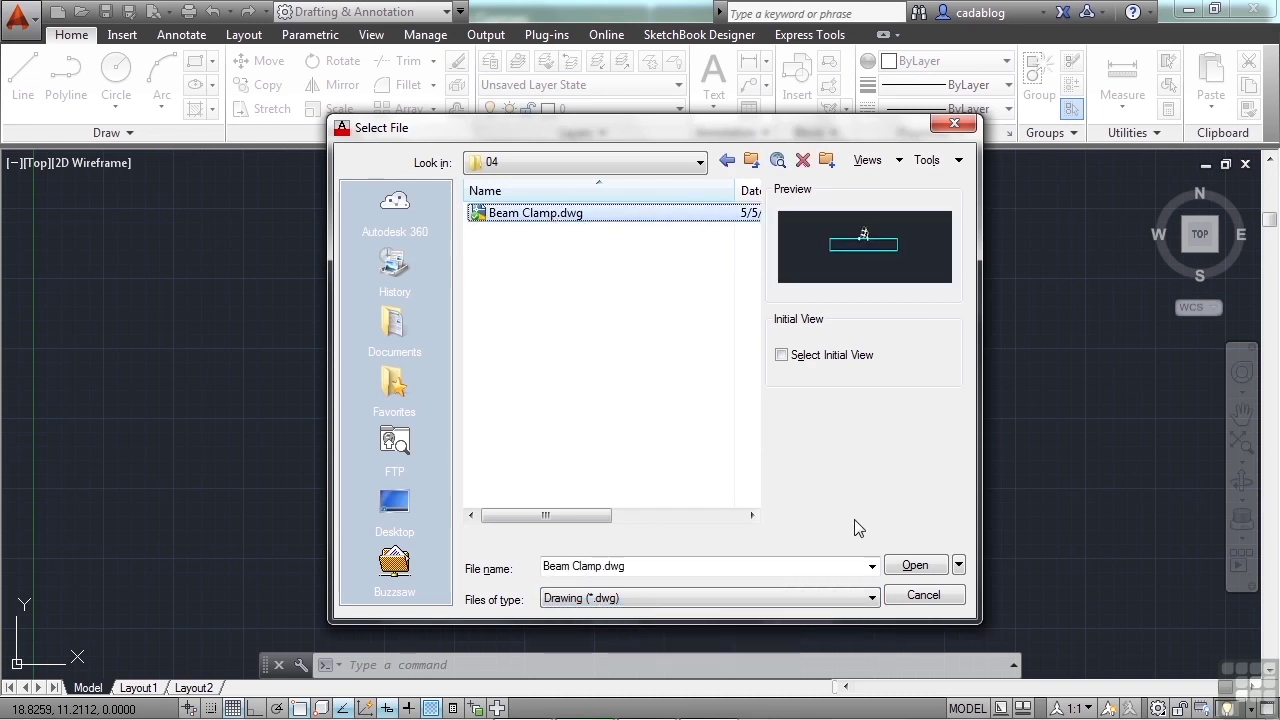
click(918, 566)
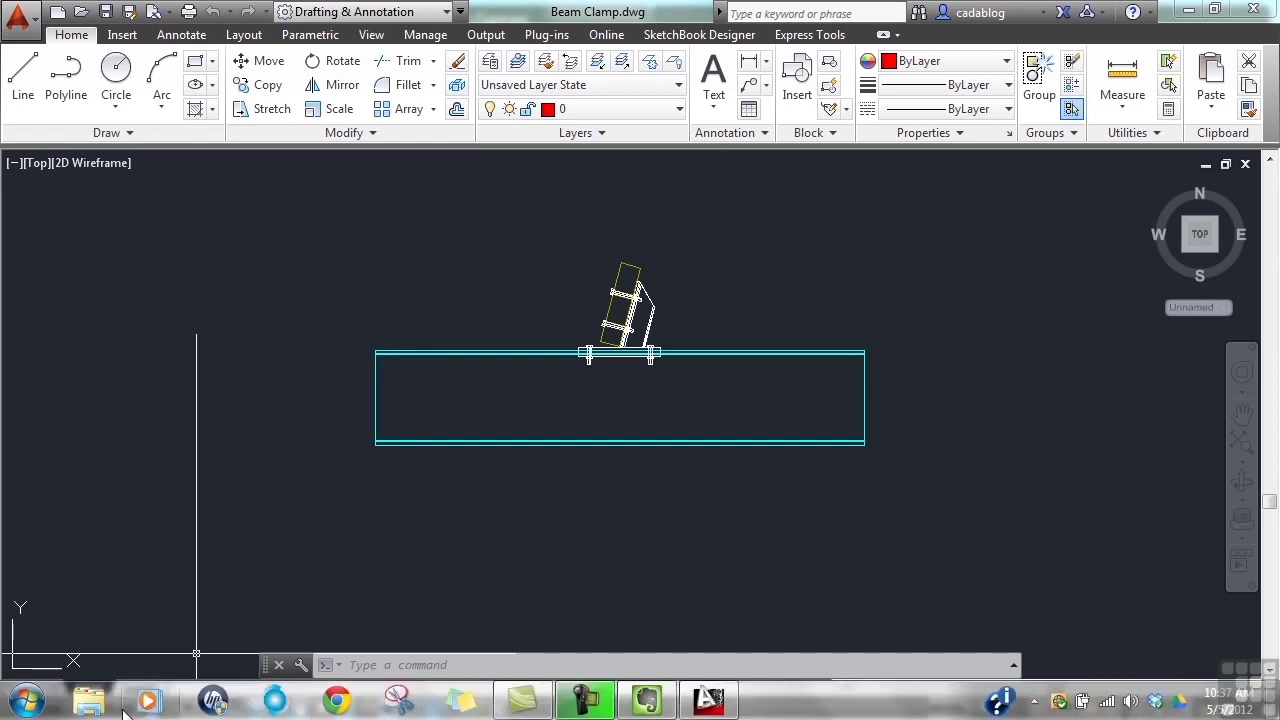
Step: Launch a new Explorer window and browse Dropbox > CAD-a-Blog > Infinite Skills > Projects > 04
right_click(88, 700)
click(82, 618)
click(335, 238)
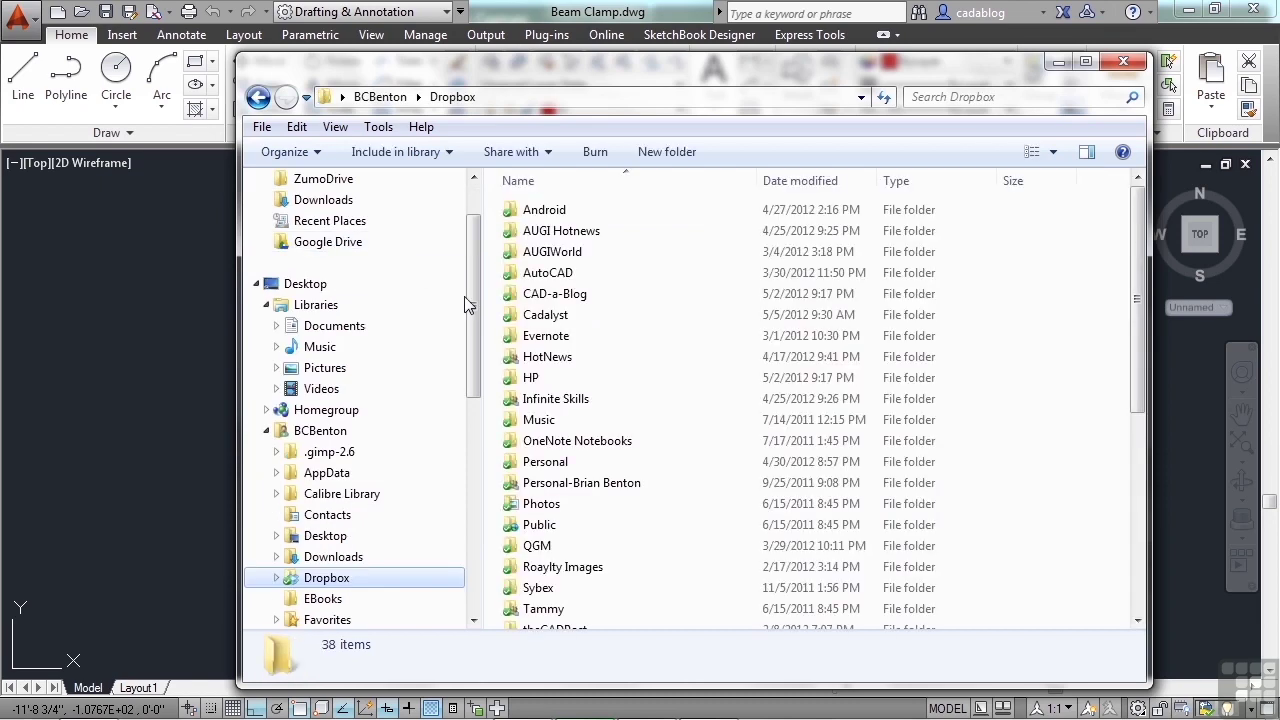
double_click(562, 294)
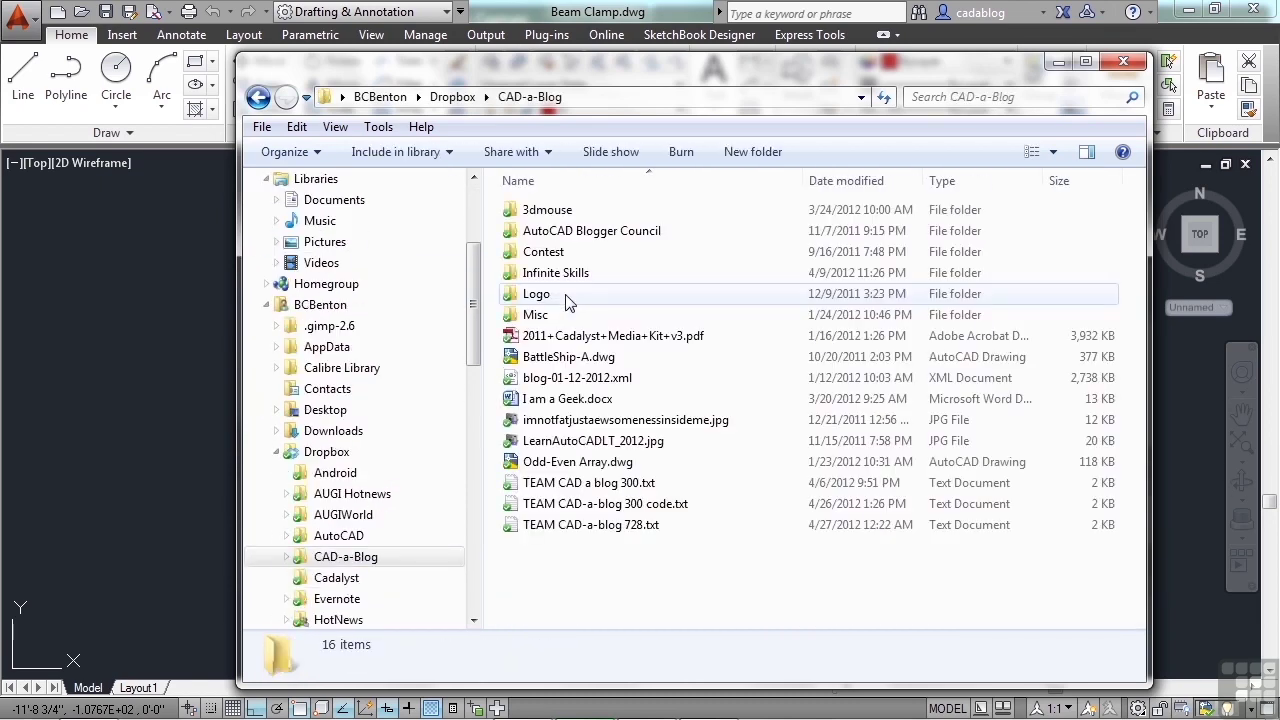
double_click(569, 275)
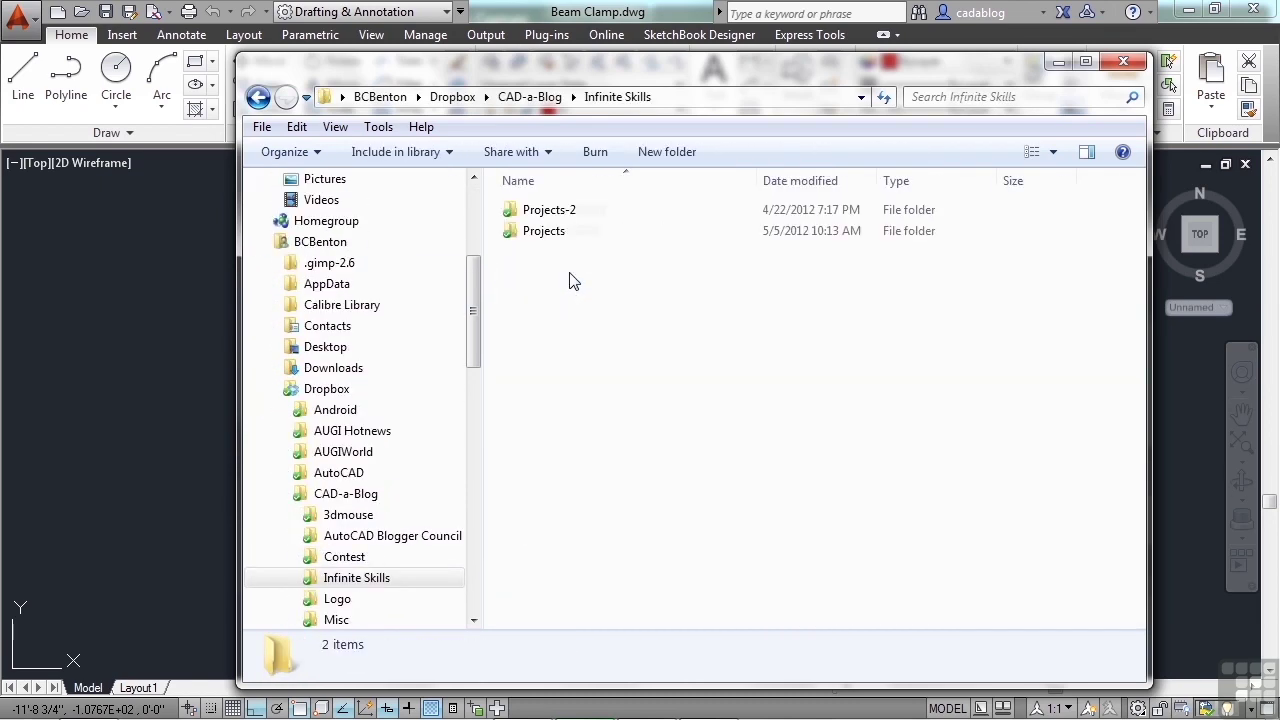
double_click(578, 240)
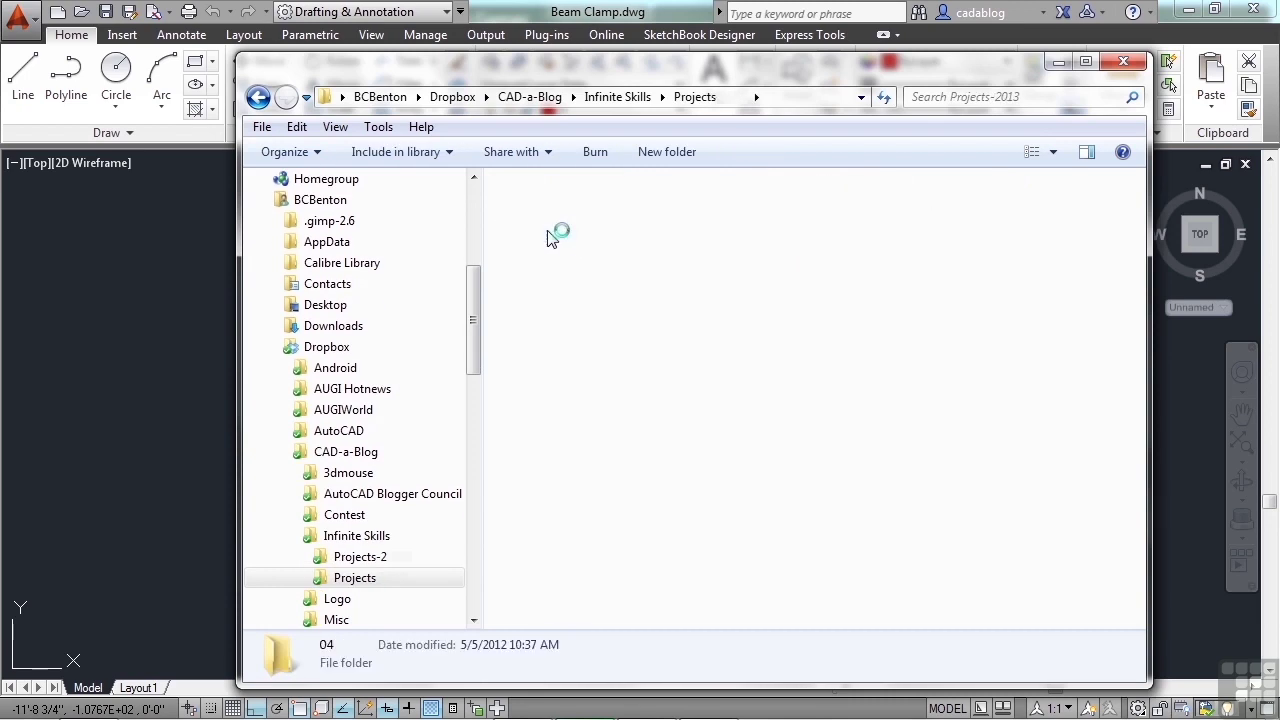
double_click(549, 234)
Step: Open Beam Clamp.dwg in AutoCAD from its right-click menu and close Explorer
click(606, 237)
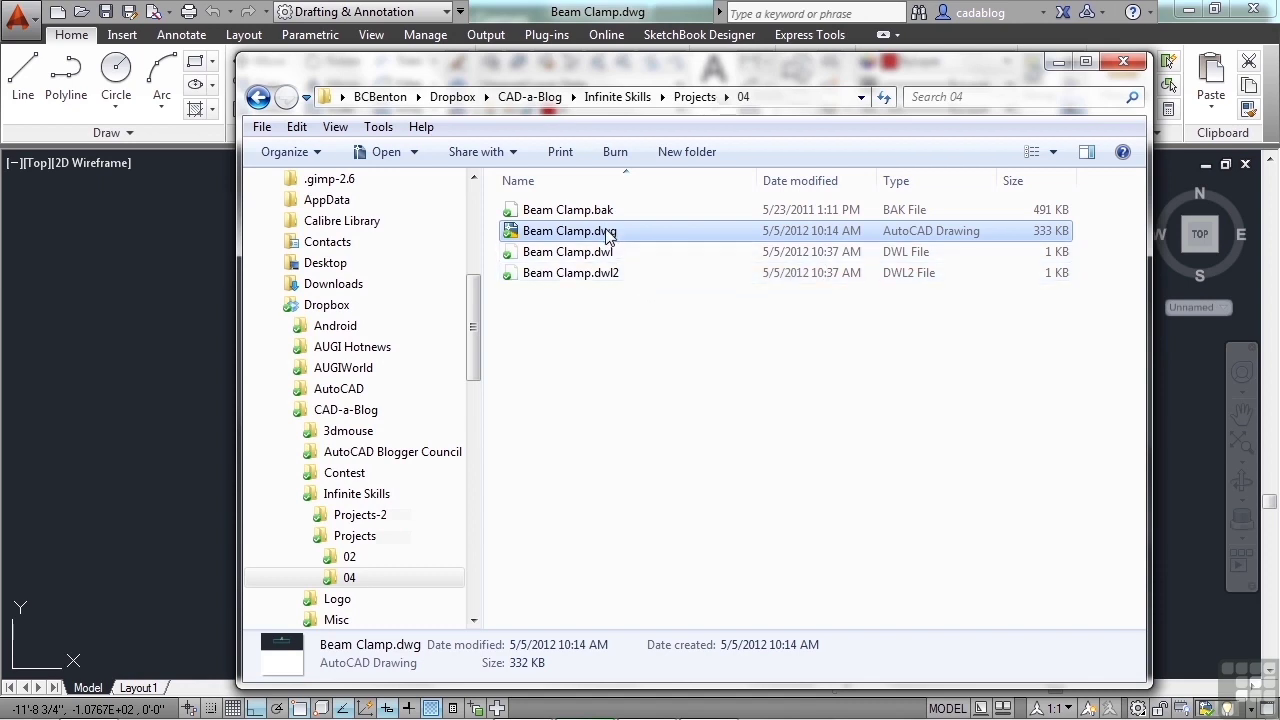
right_click(613, 239)
click(655, 203)
click(1122, 66)
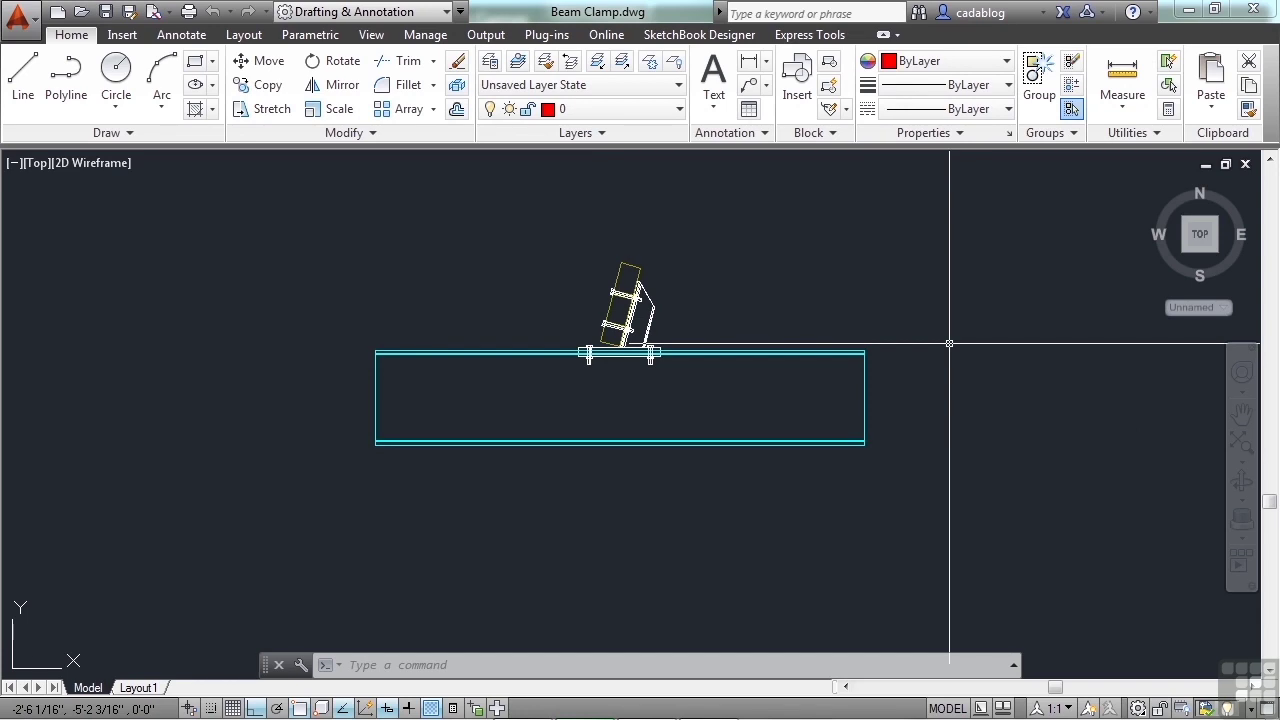
Step: Open Wheel Assembly.dwg from the Application menu's recent documents list
click(20, 18)
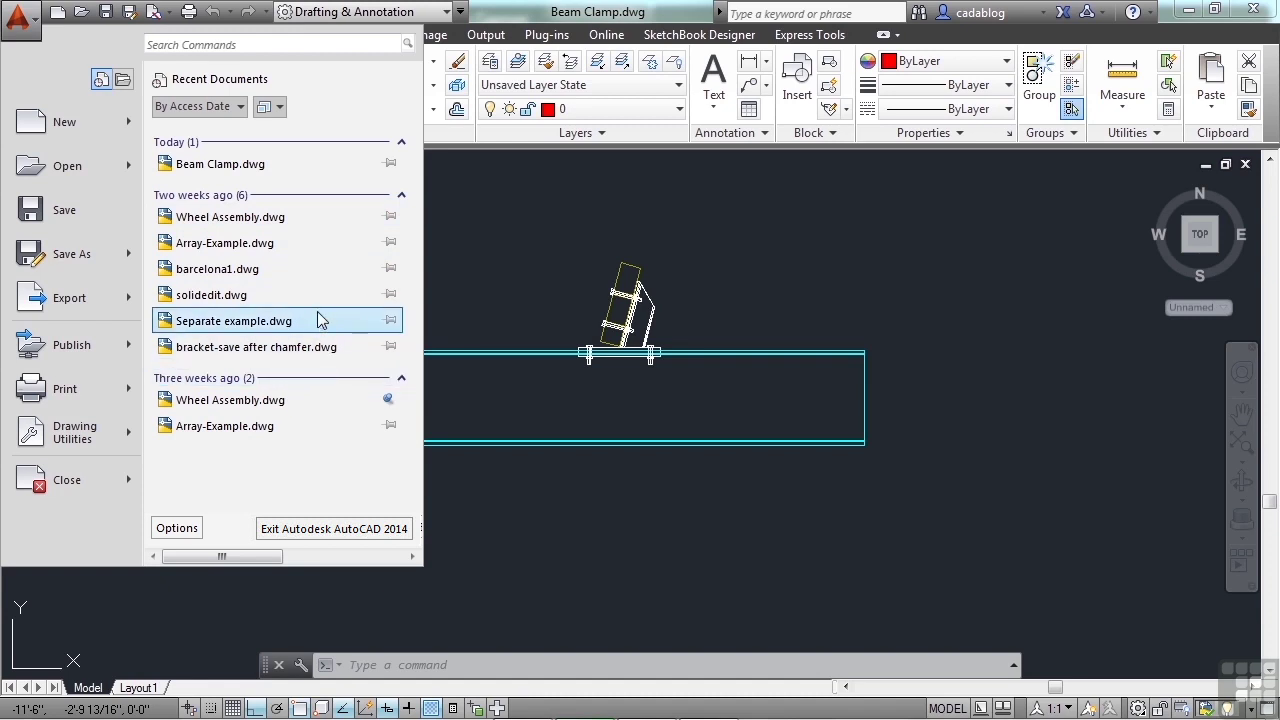
click(253, 216)
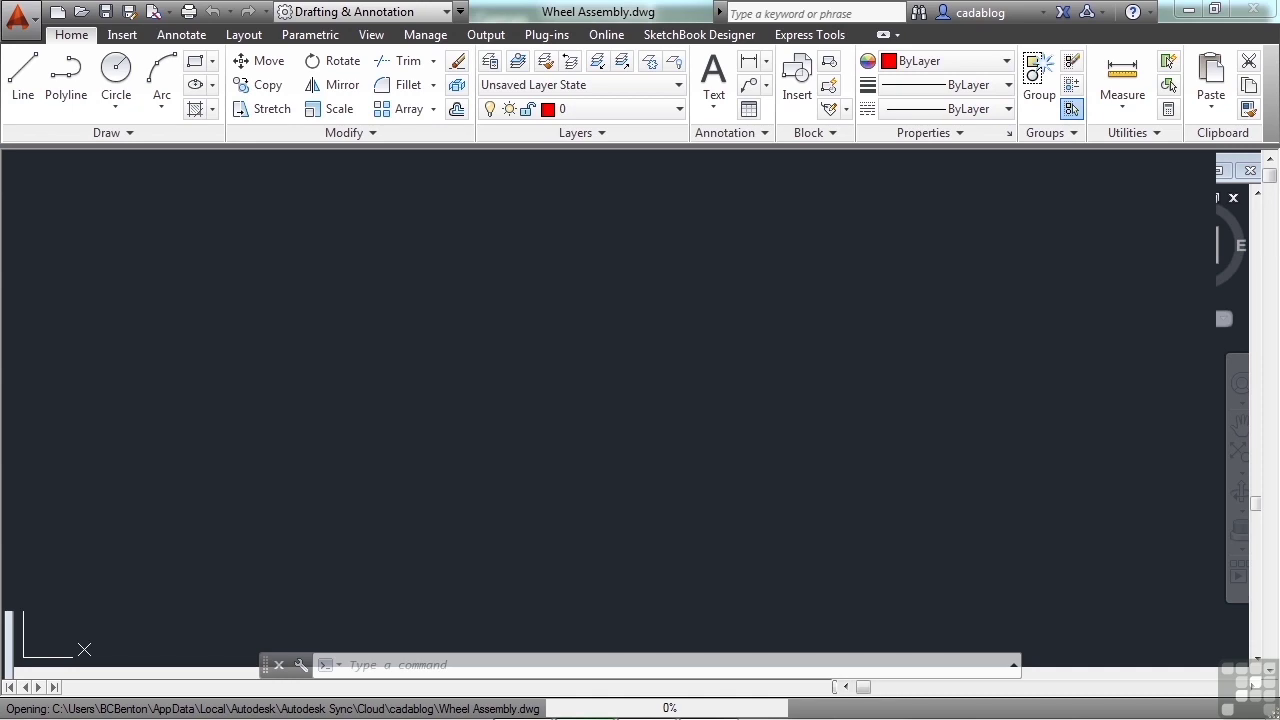
click(606, 270)
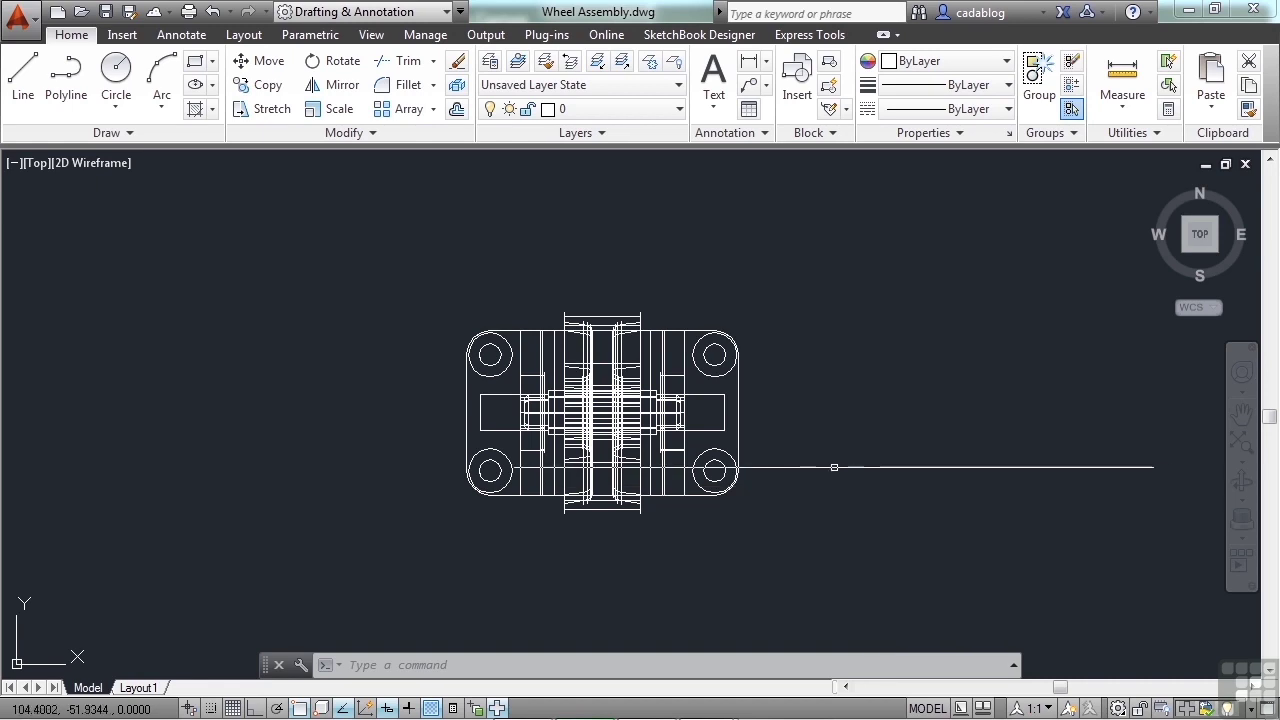
Step: Choose New > Drawing from the Application menu to bring up the Select template dialog
click(24, 24)
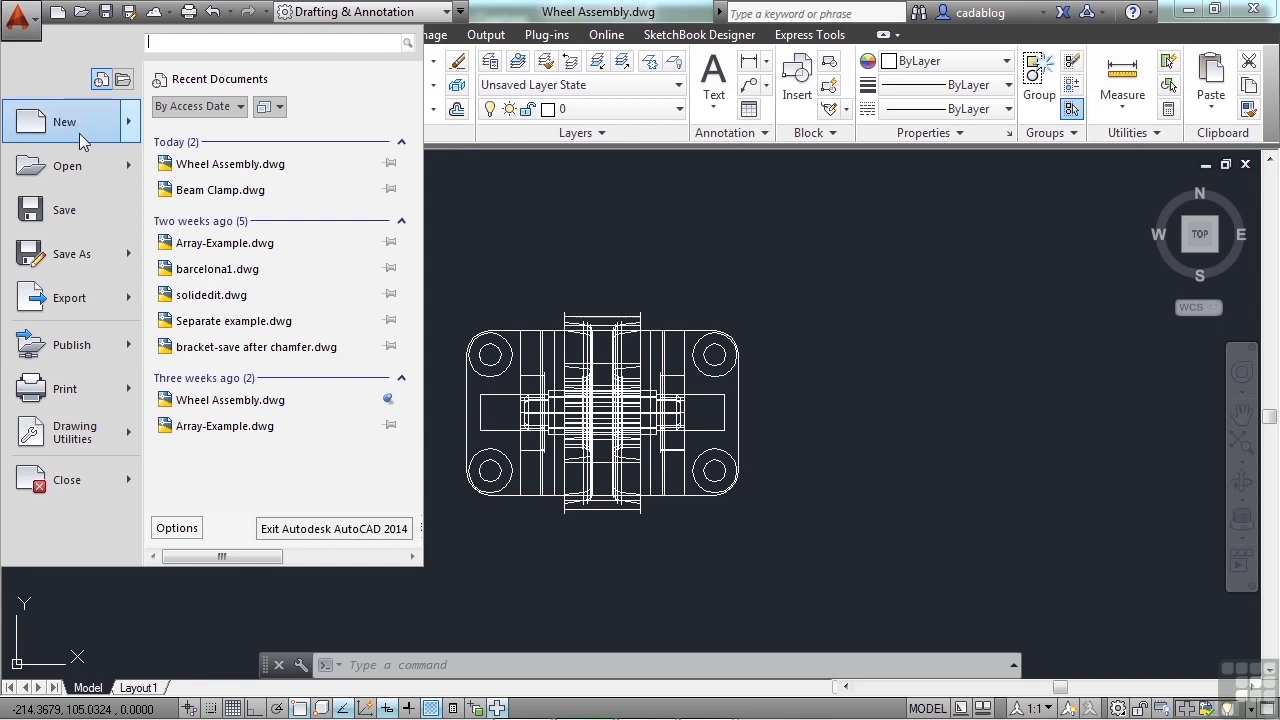
mouse_move(80, 132)
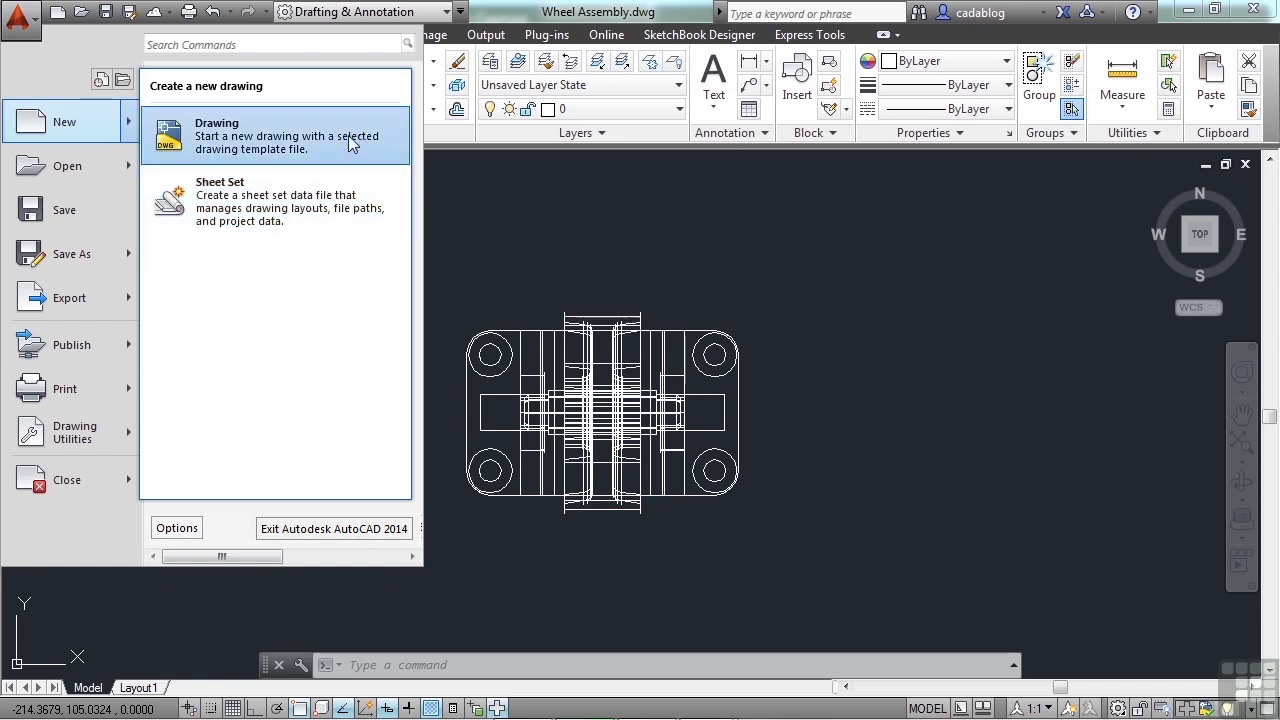
click(298, 135)
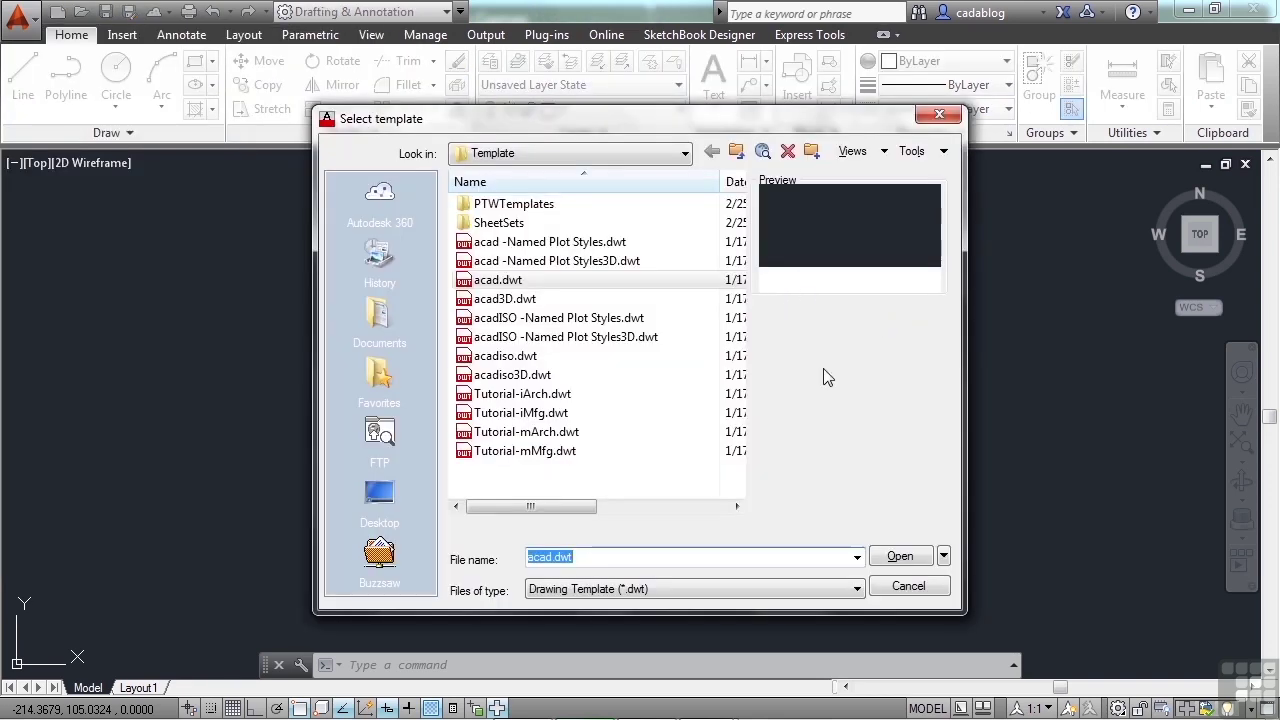
click(908, 586)
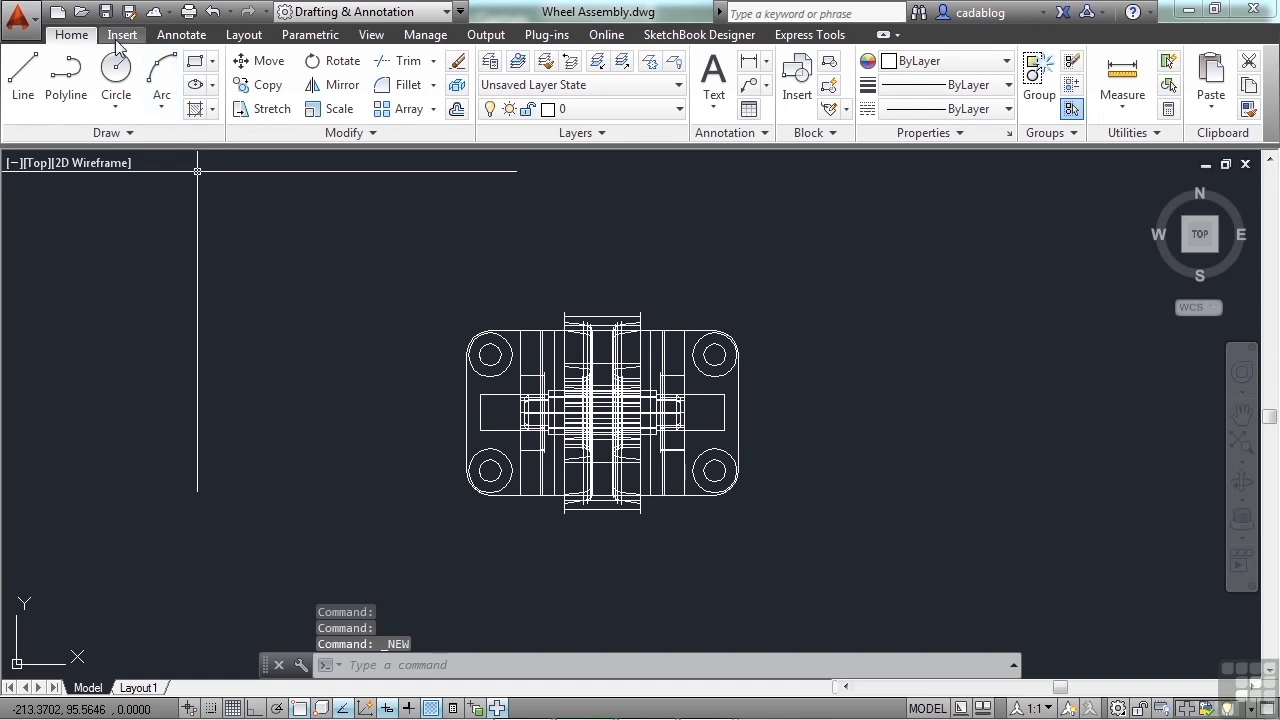
click(57, 12)
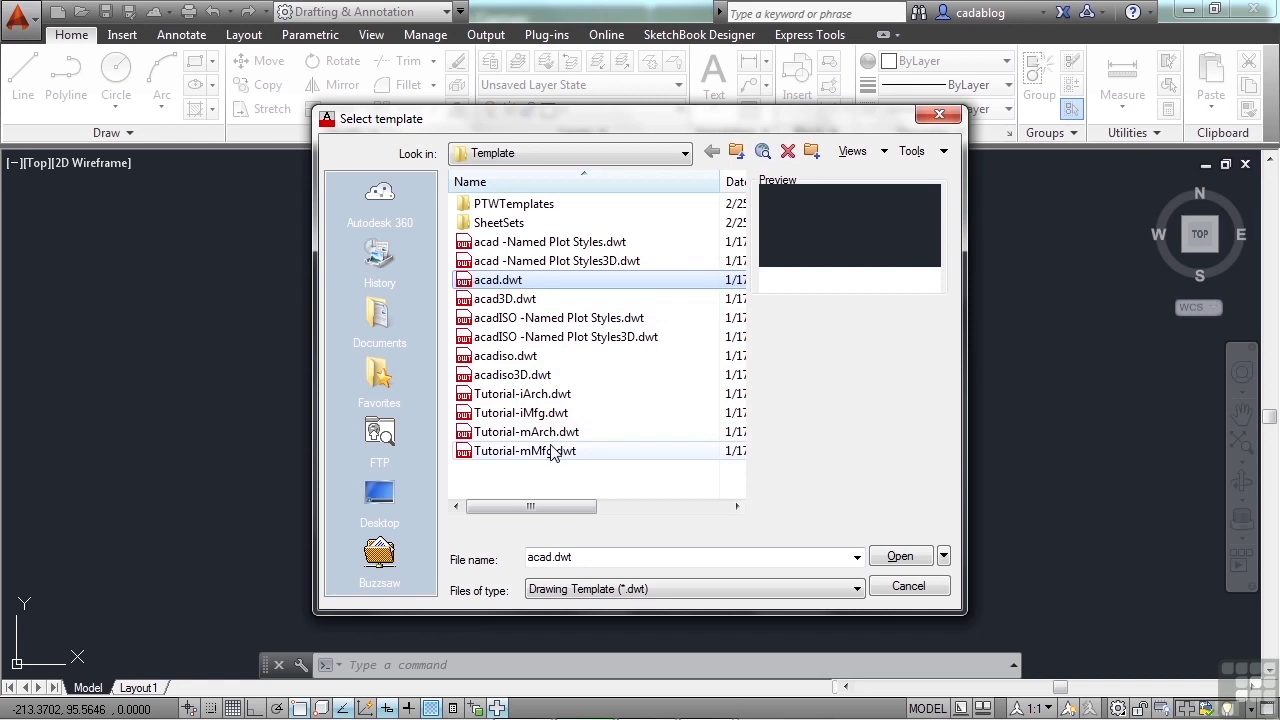
Step: Preview acad3D.dwt and acad -Named Plot Styles.dwt, then select acad.dwt as the template
click(535, 299)
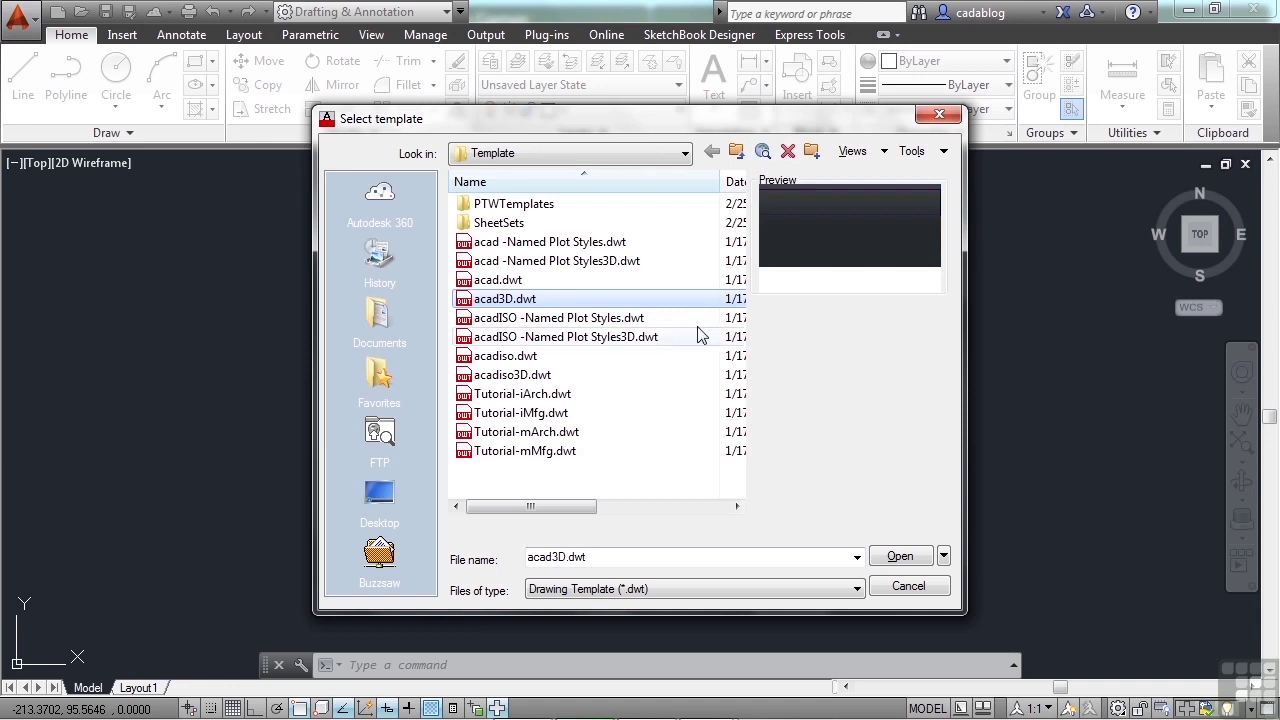
click(618, 243)
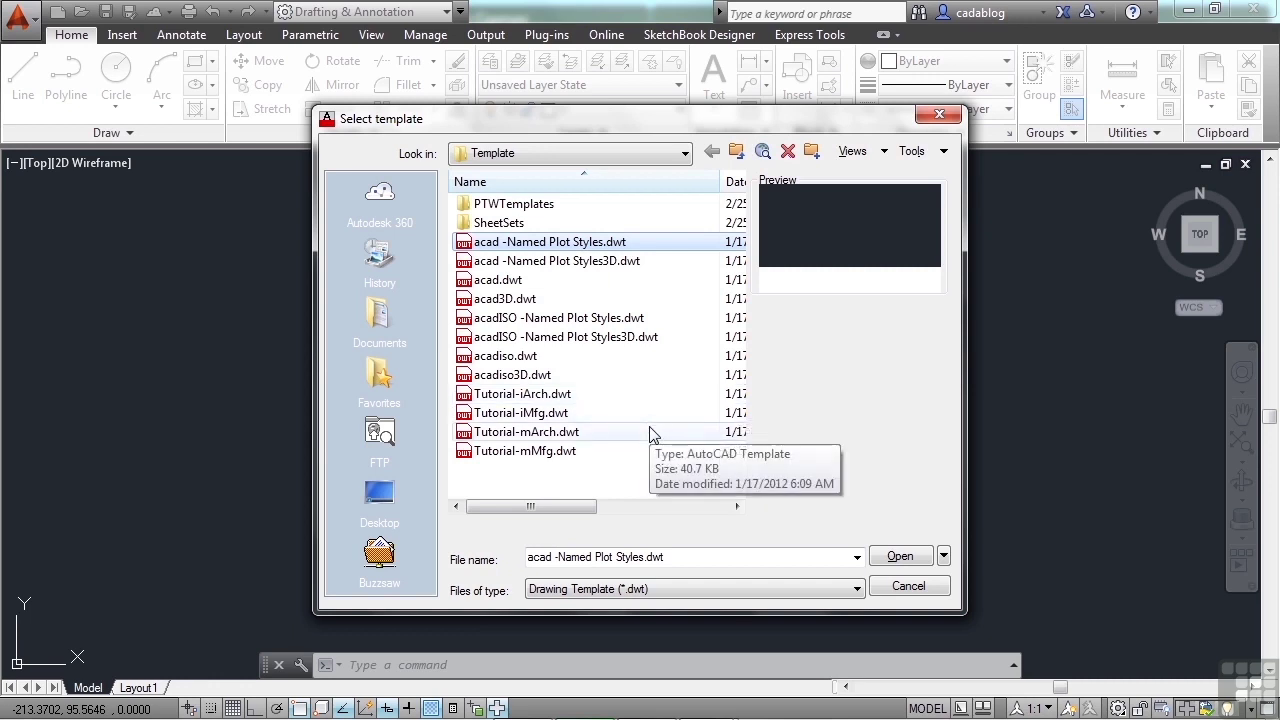
click(511, 281)
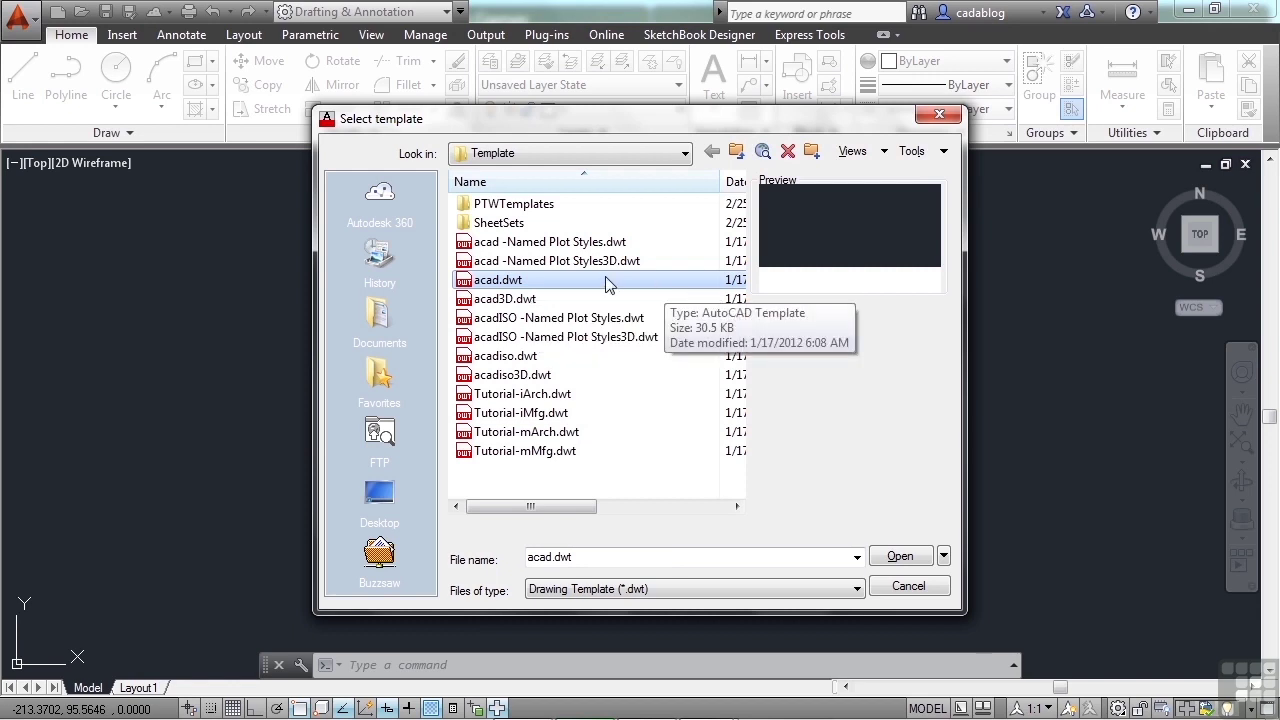
Step: Create Drawing2 from acad.dwt, close it, then press Ctrl+N and pick acad.dwt again
click(897, 555)
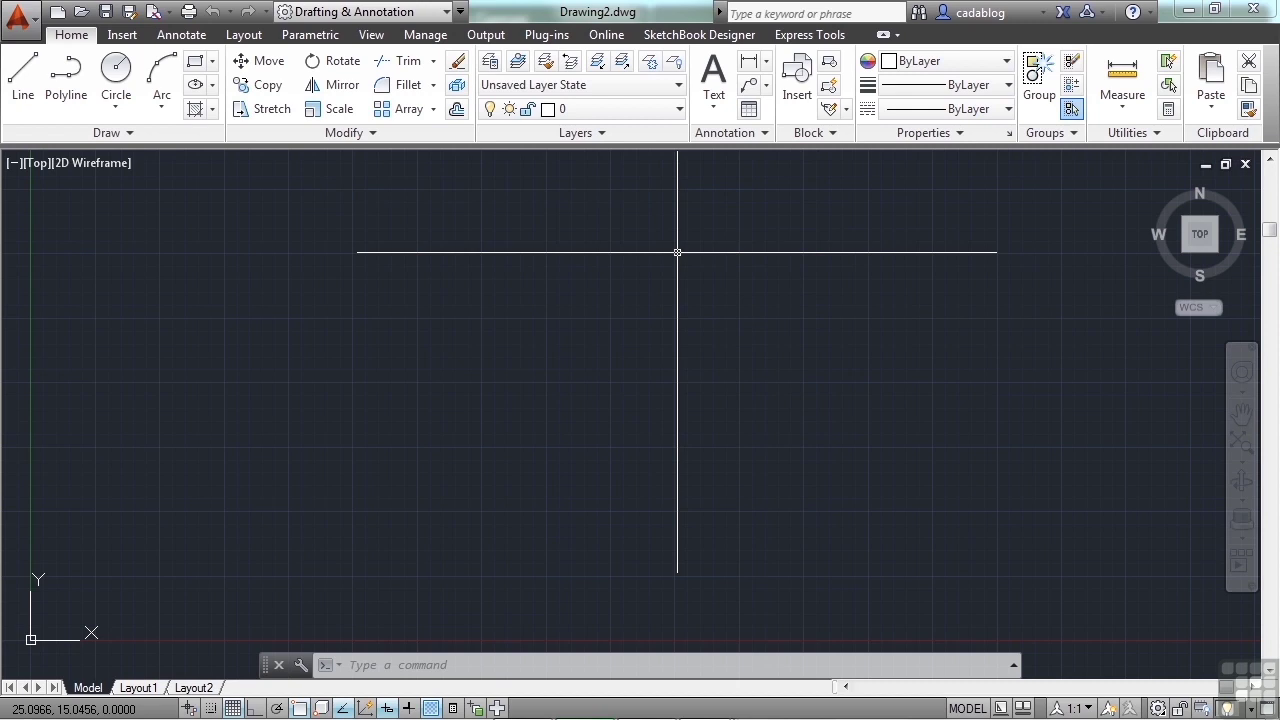
text(close)
key(Return)
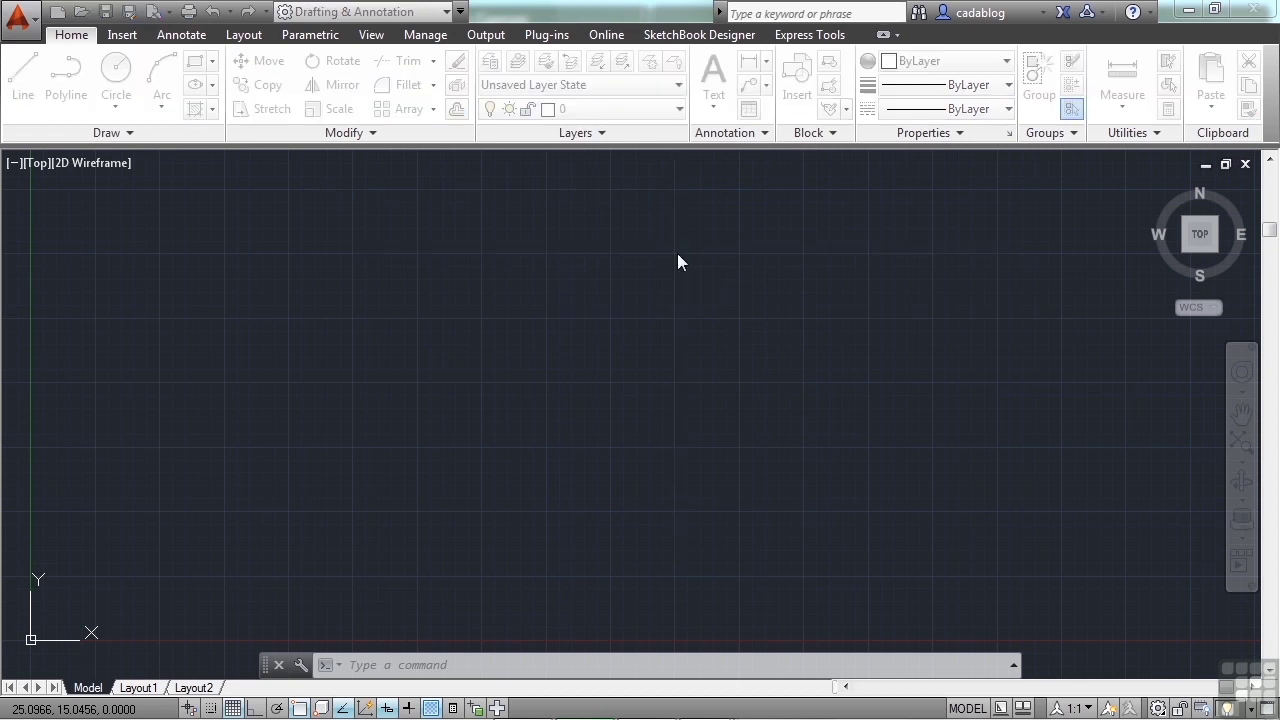
key(ctrl+n)
click(645, 284)
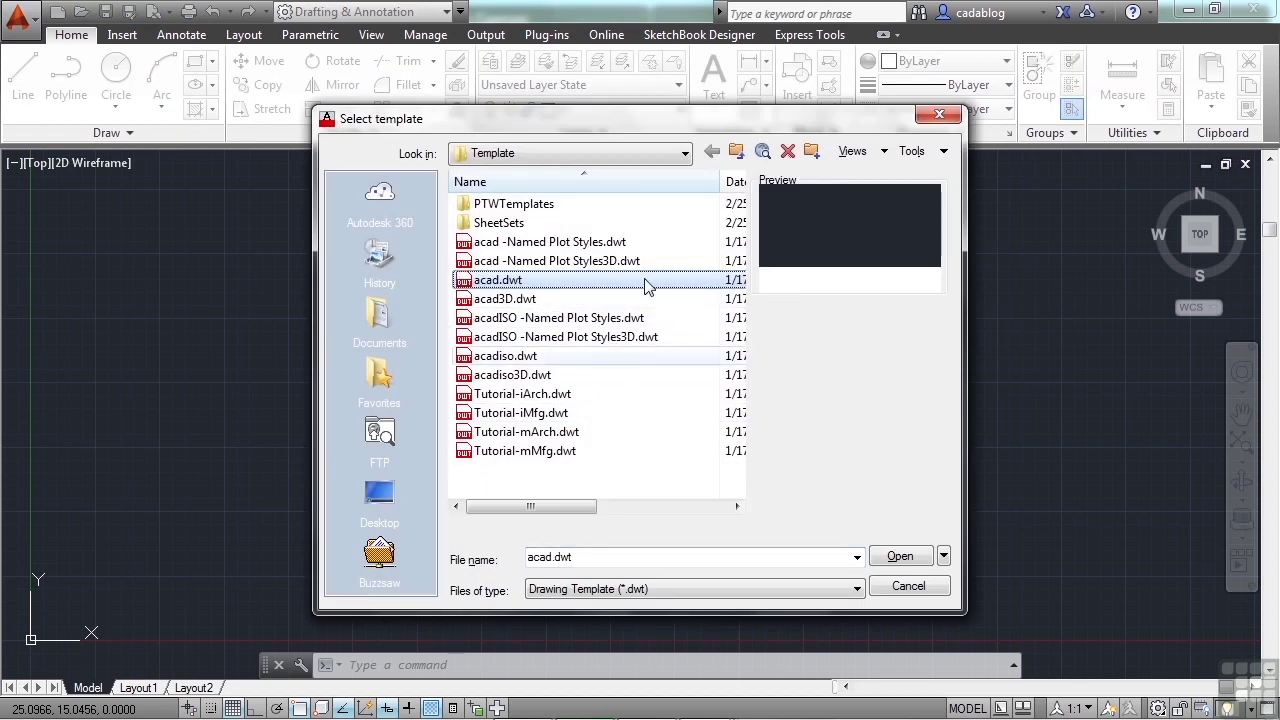
Step: Create blank Drawing3.dwg directly from acad.dwt in the template list
double_click(544, 281)
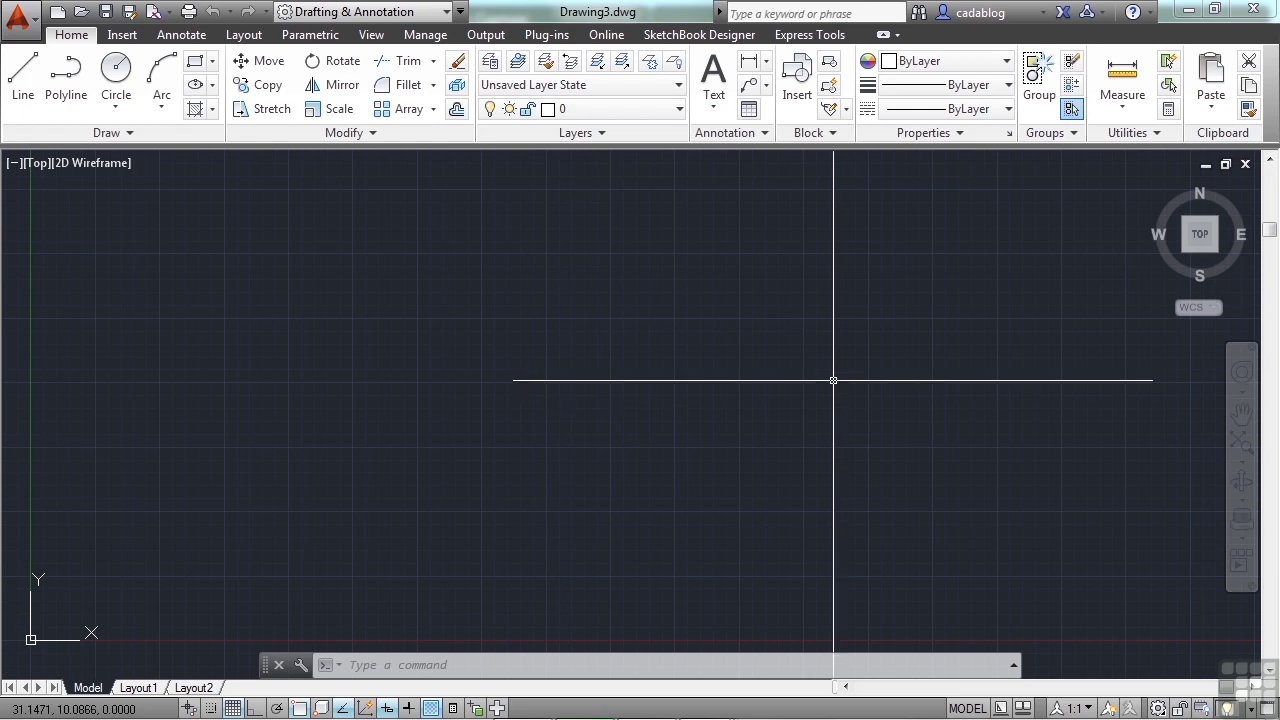
Step: Use the NEW command to create Drawing4.dwg from the acad.dwt template
text(new)
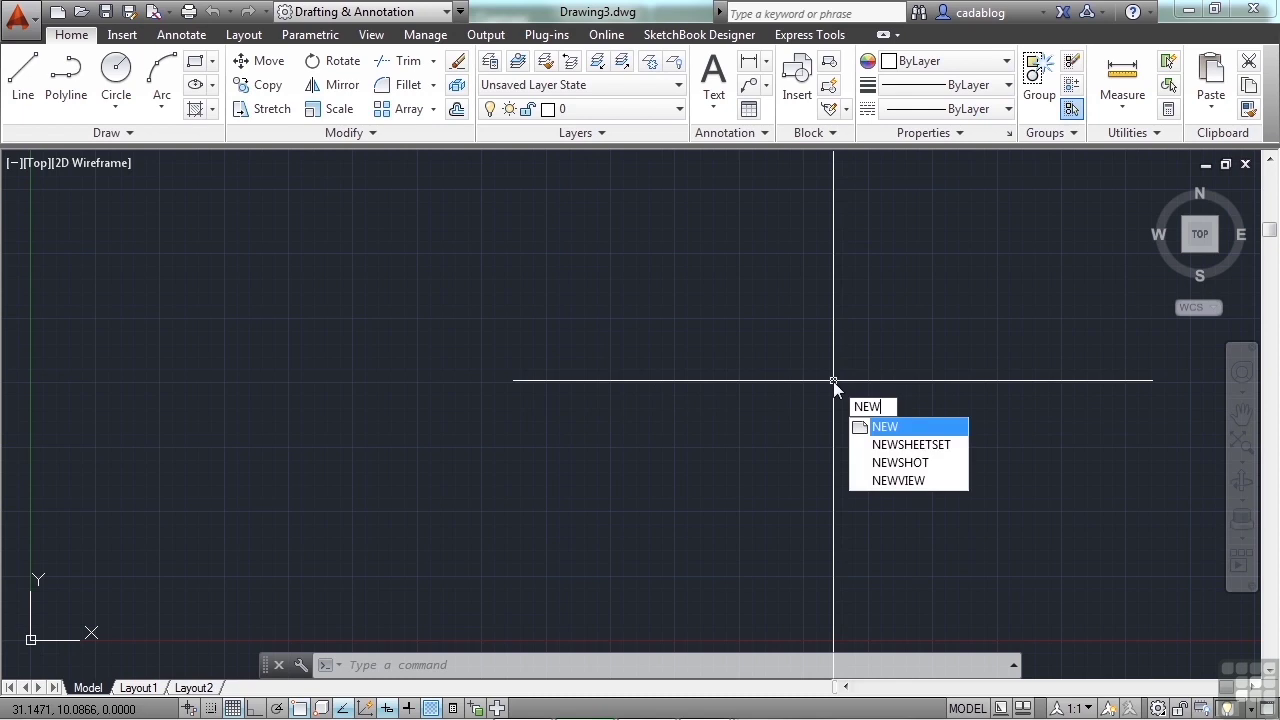
key(Return)
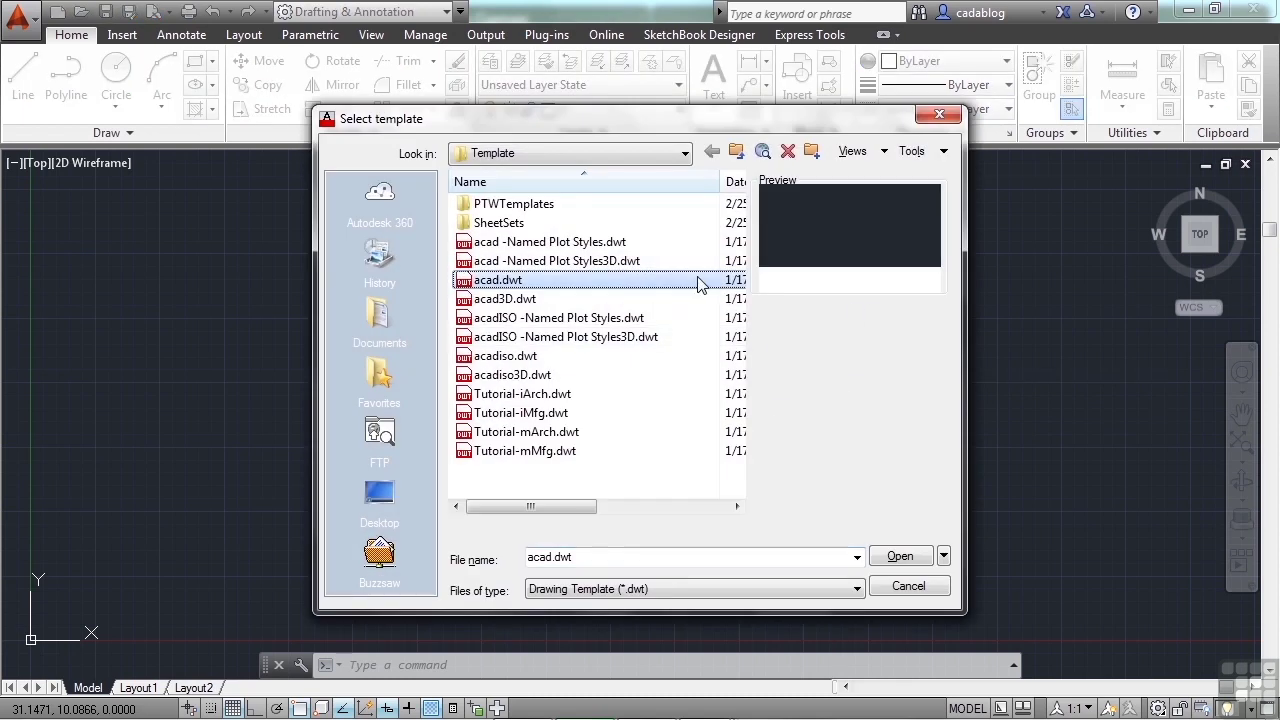
click(897, 558)
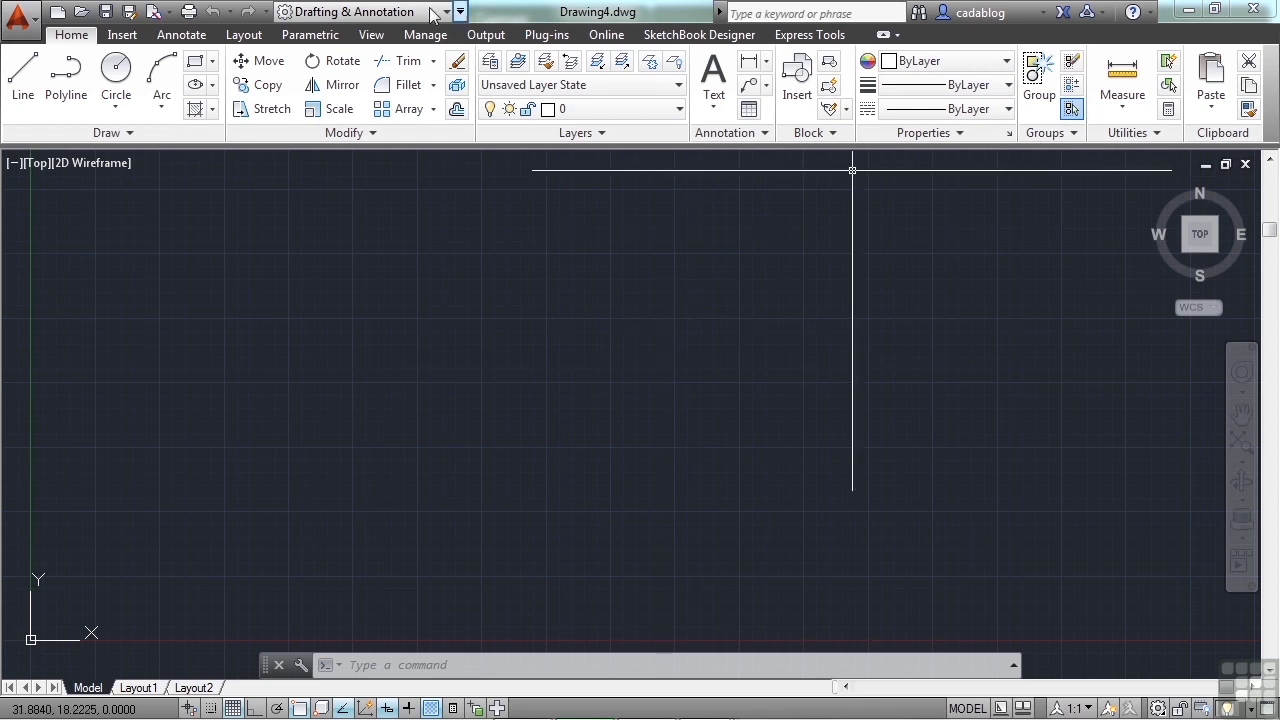
click(105, 11)
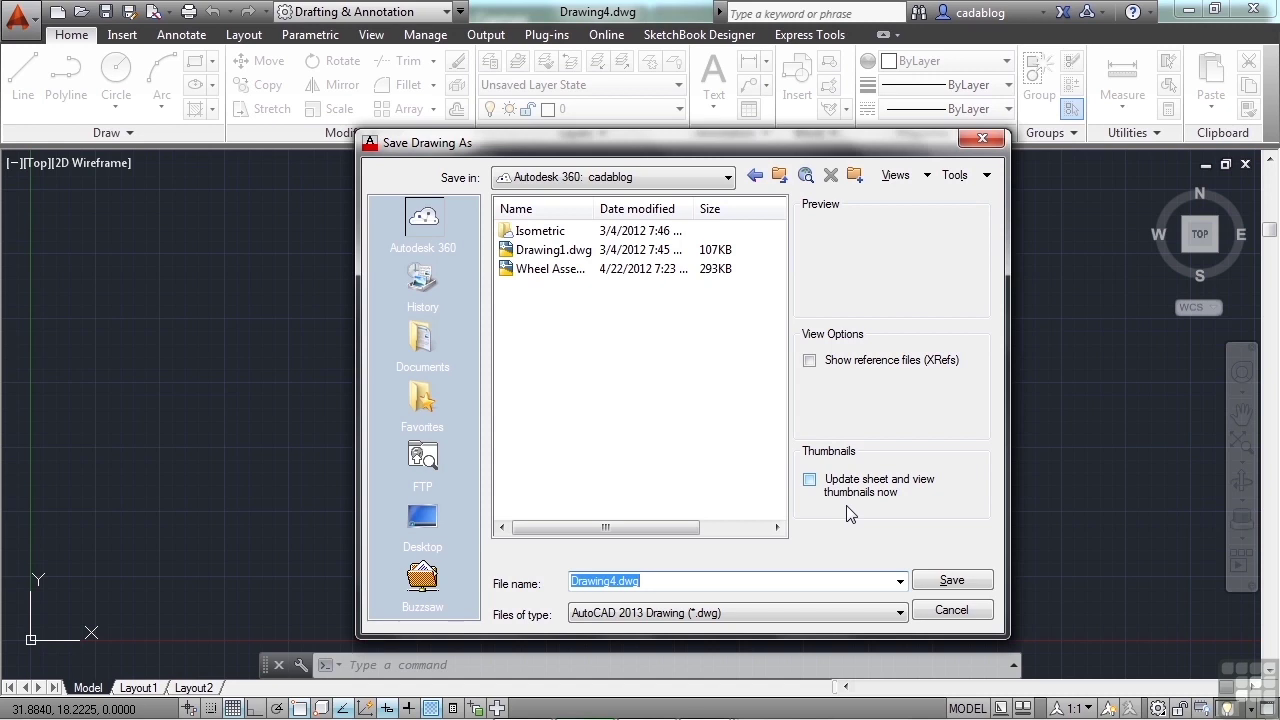
Step: Discard the drawing's changes, then OPEN acad.dwt itself with Files of type set to Drawing Template (*.dwt)
click(960, 610)
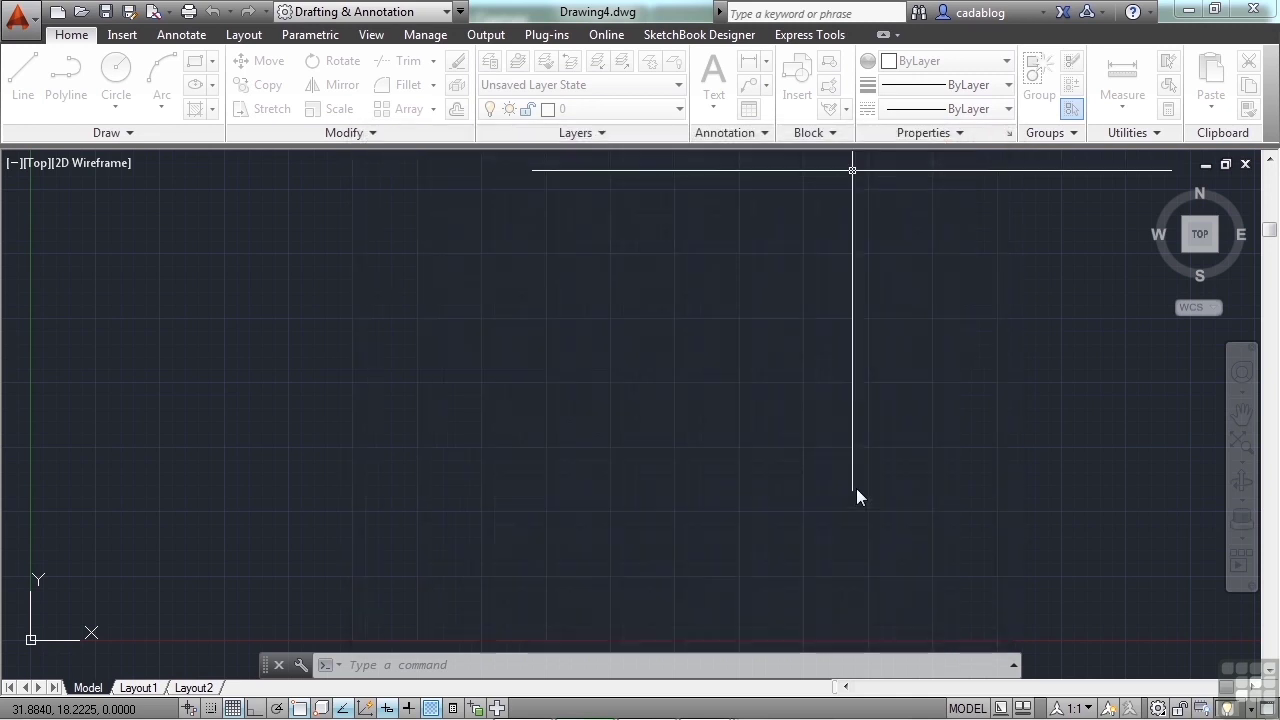
text(open)
key(Return)
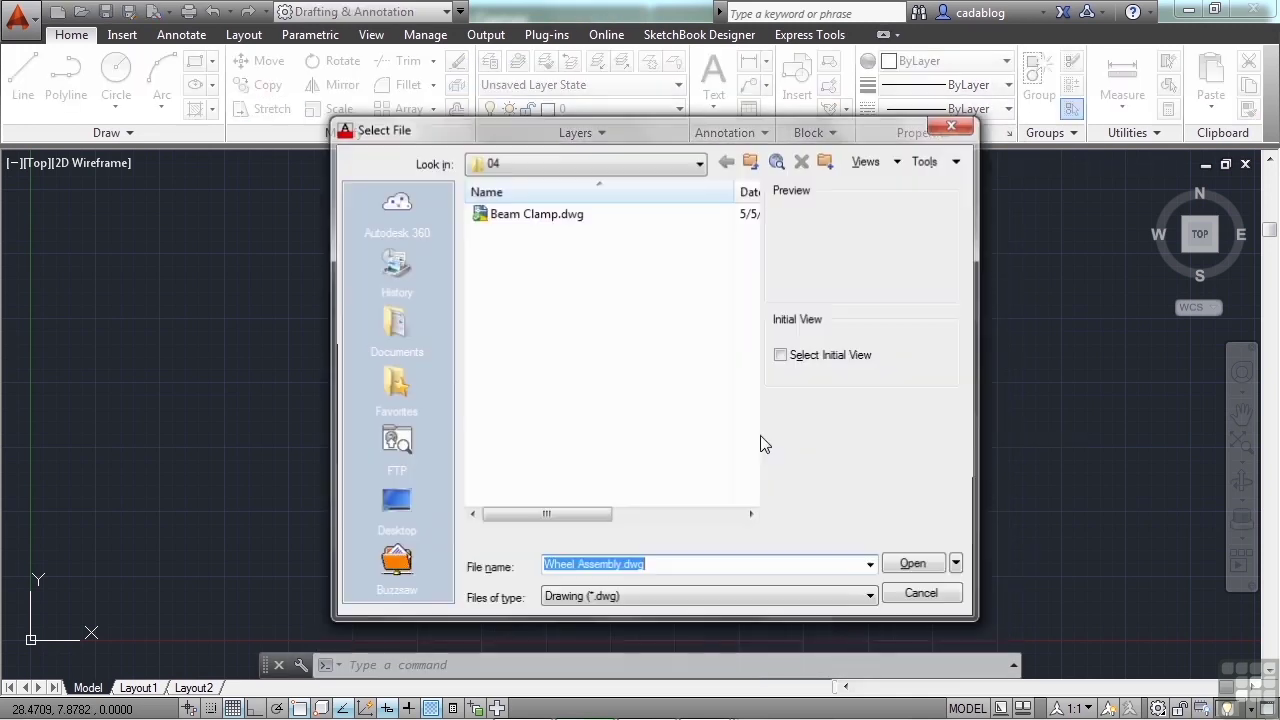
click(868, 599)
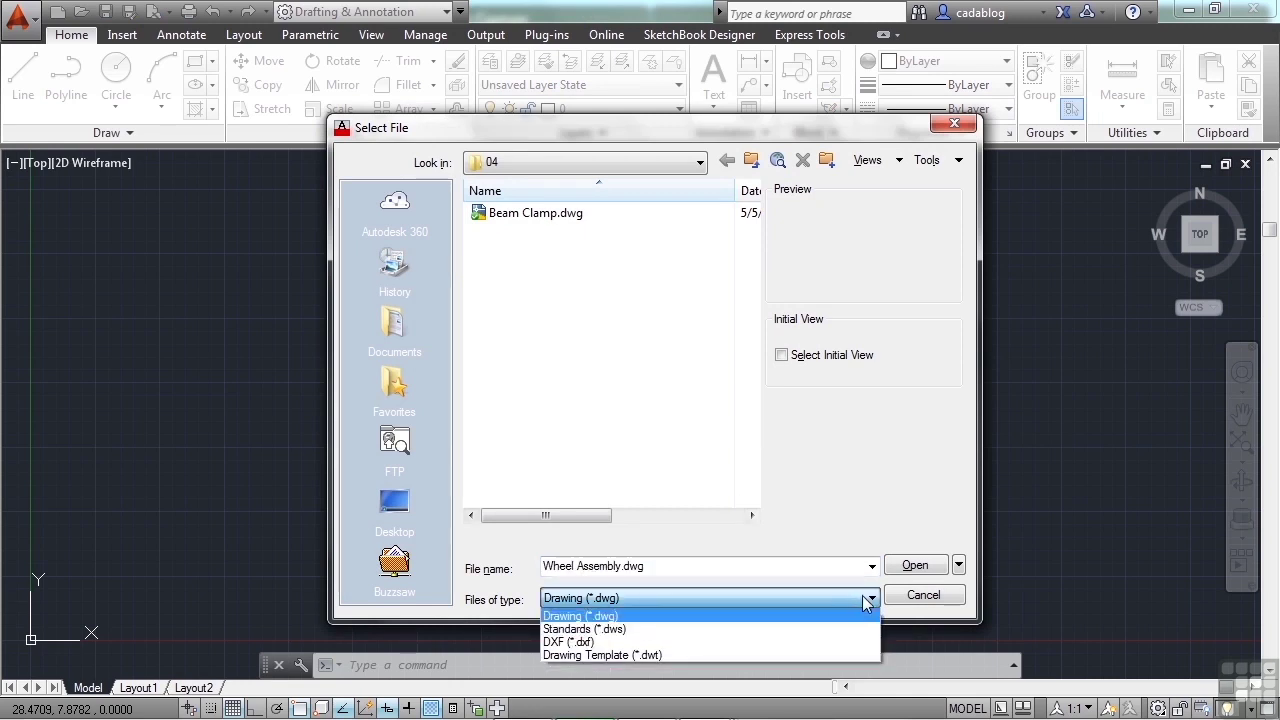
click(677, 655)
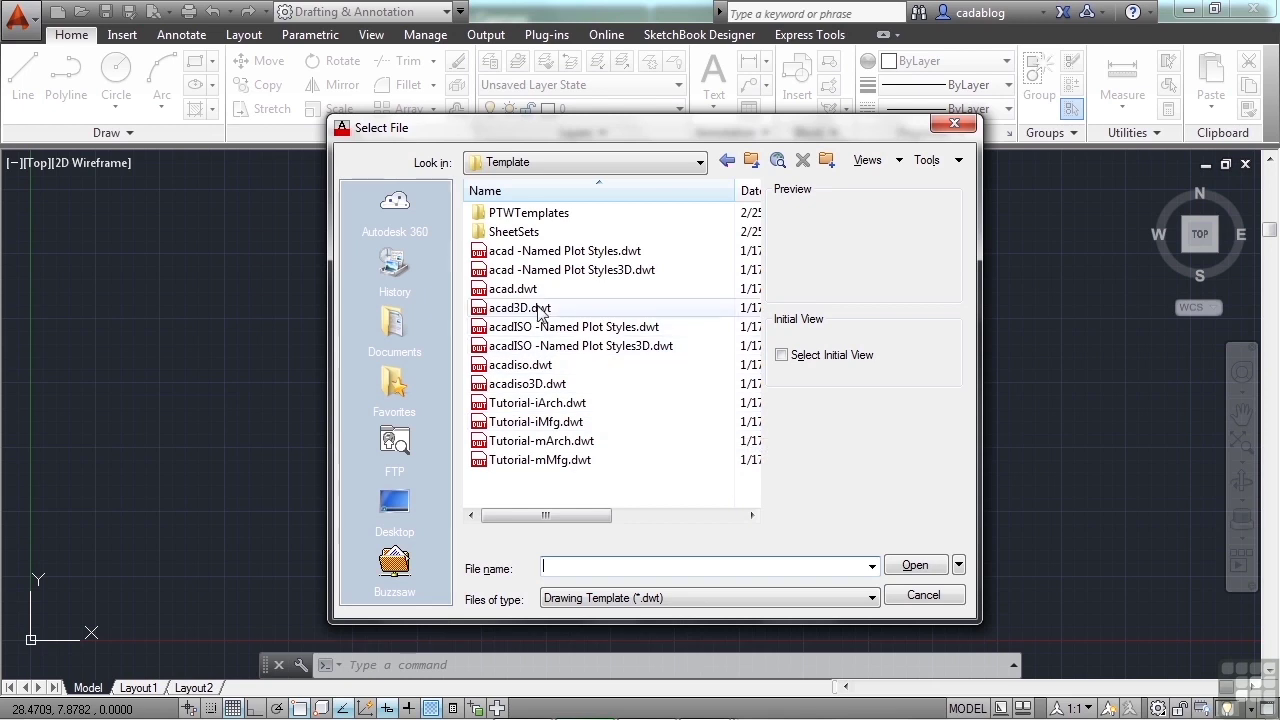
click(510, 289)
click(913, 566)
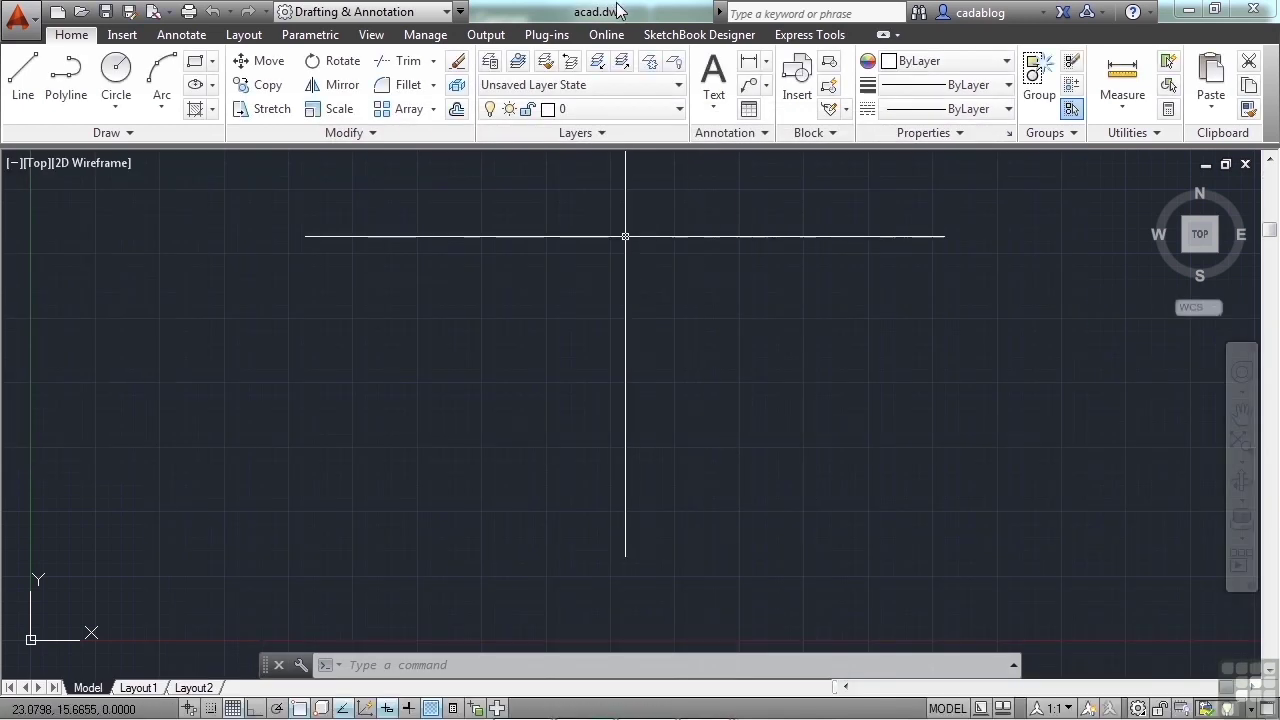